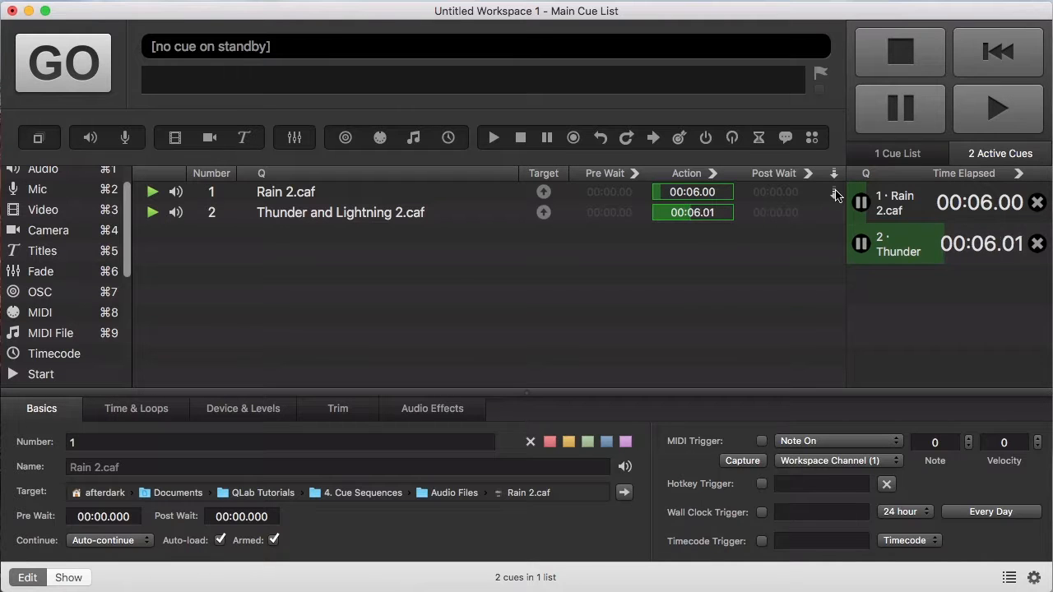
Stop playback, set the post wait of cue 1, Rain 2.caf, to 3 seconds, and play the sequence to test it.
key(Escape)
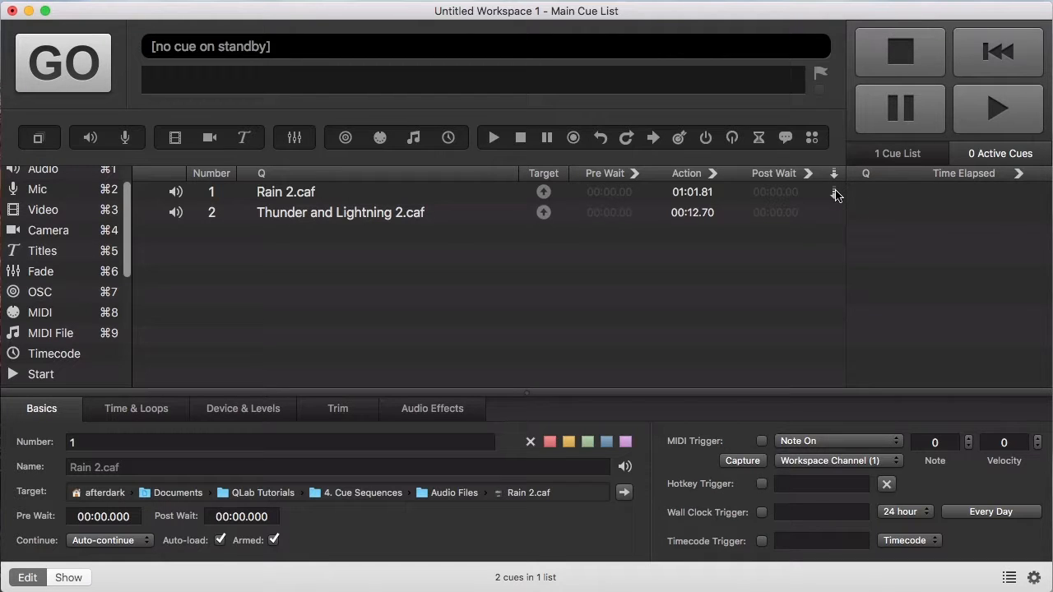
double_click(796, 191)
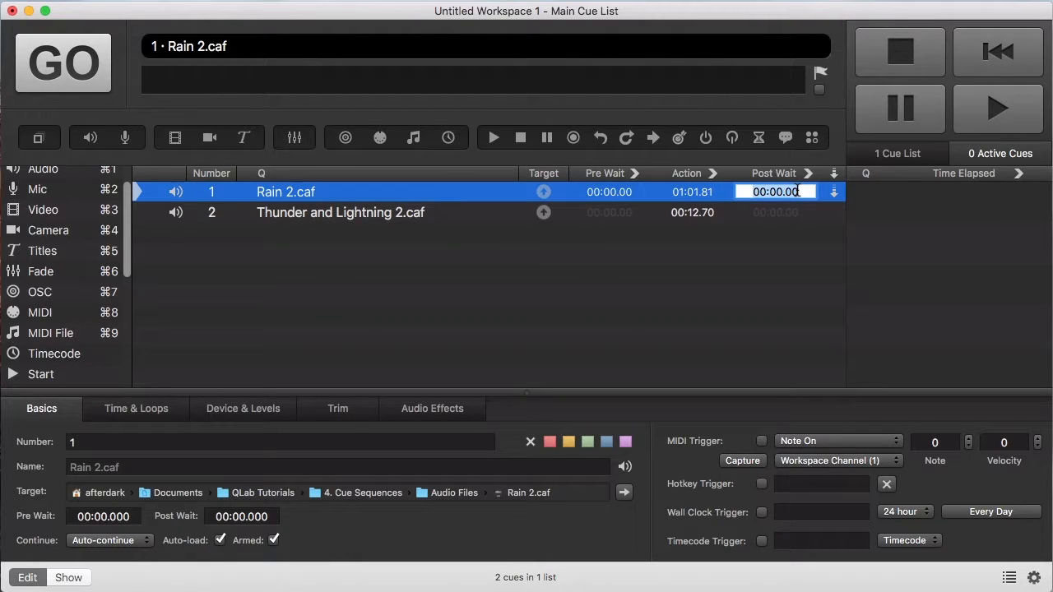
text(3)
key(Return)
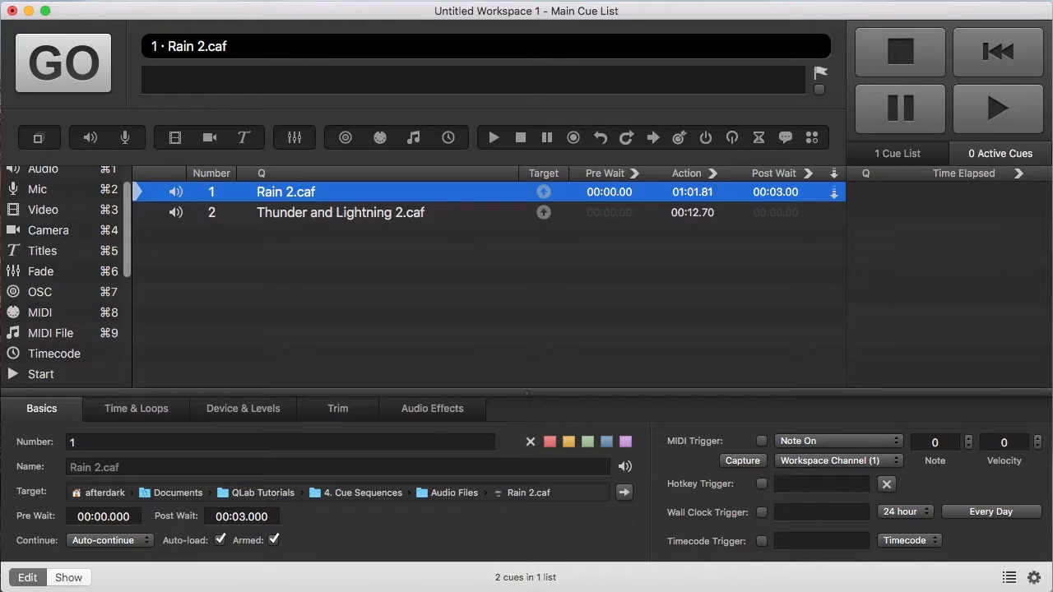
key(space)
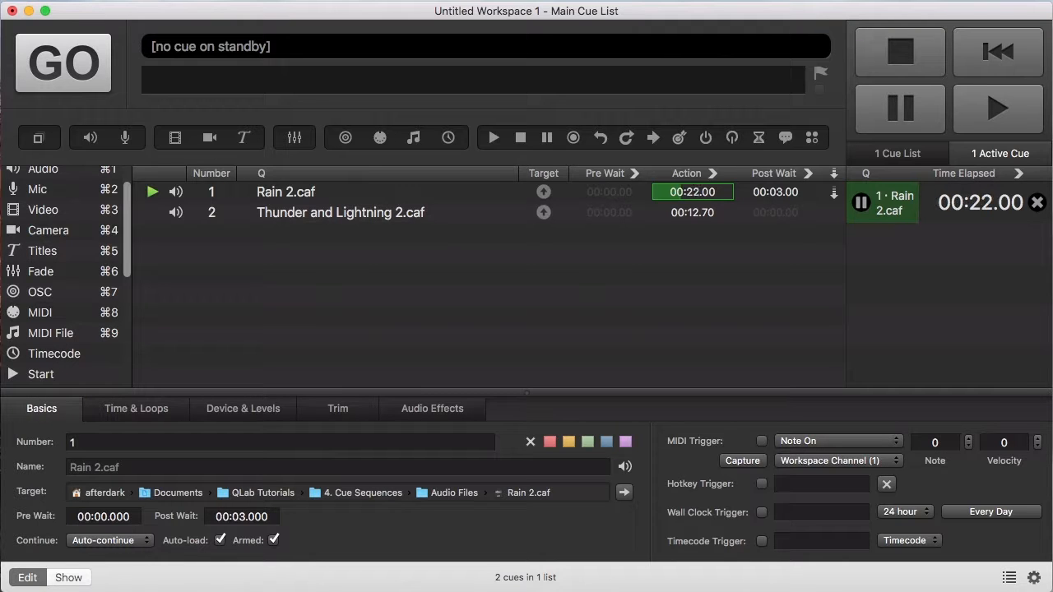
key(Escape)
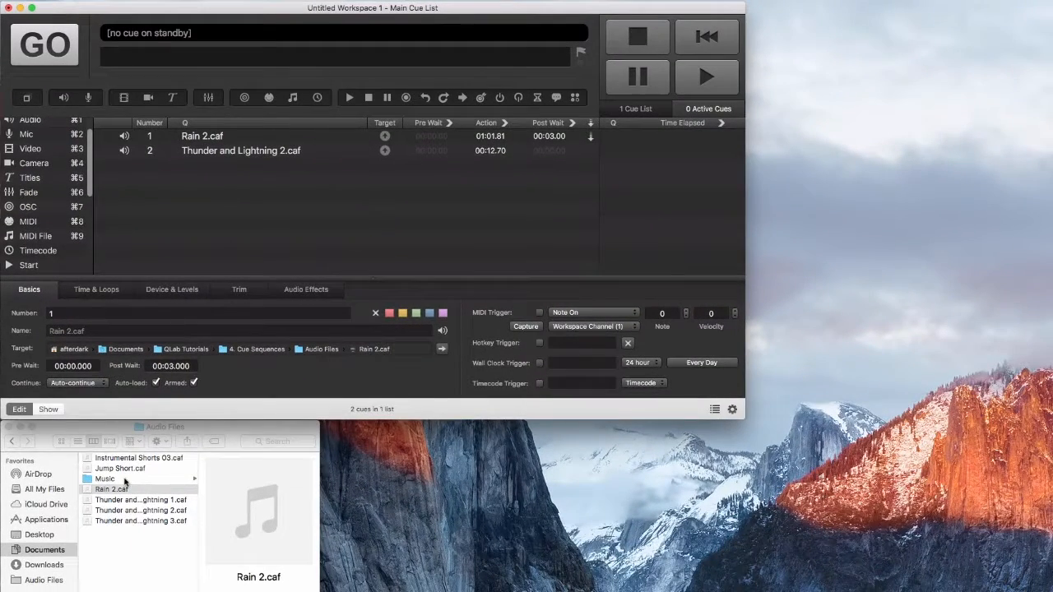
Add Instrumental Shorts 03.caf and Jump Short.caf from the Finder's Audio Files folder to the end of the cue list.
click(141, 473)
click(155, 472)
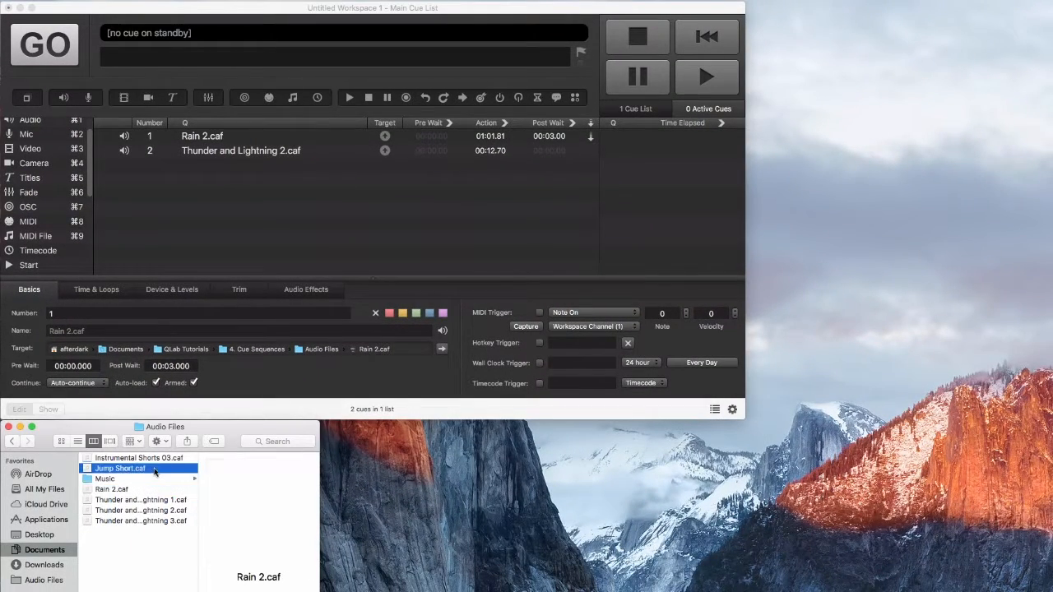
shift+click(152, 459)
drag(152, 458, 294, 229)
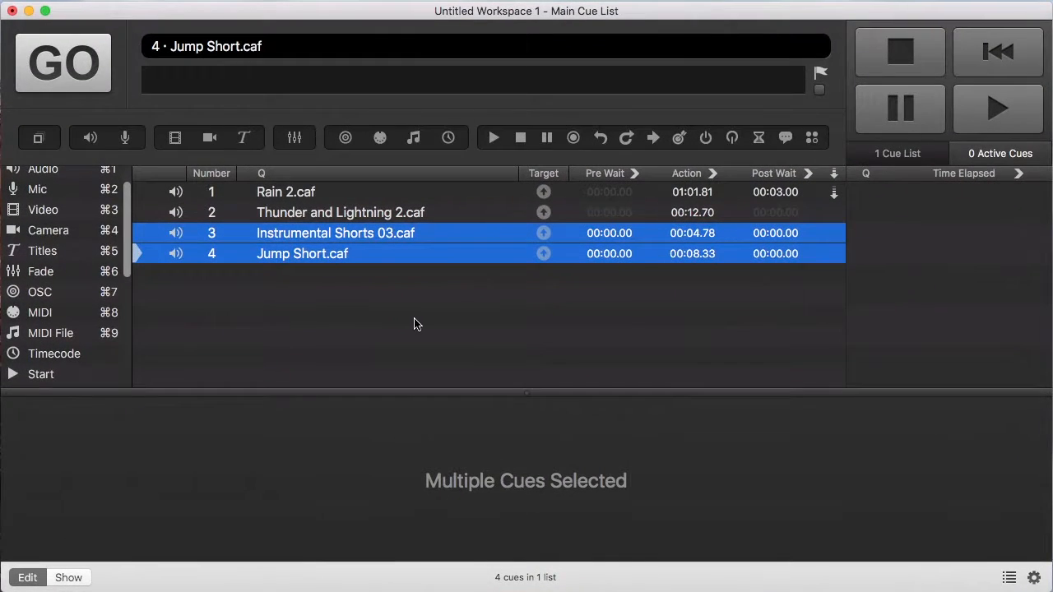
click(556, 308)
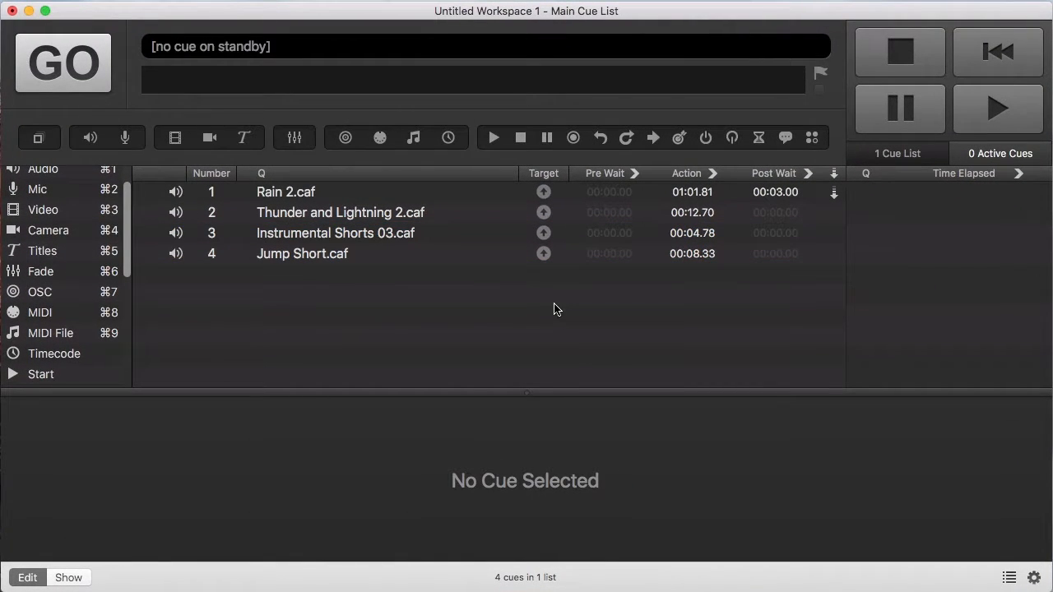
Make cue 3, Instrumental Shorts 03.caf, auto-follow with a 5-second post wait, and play it to test.
click(832, 235)
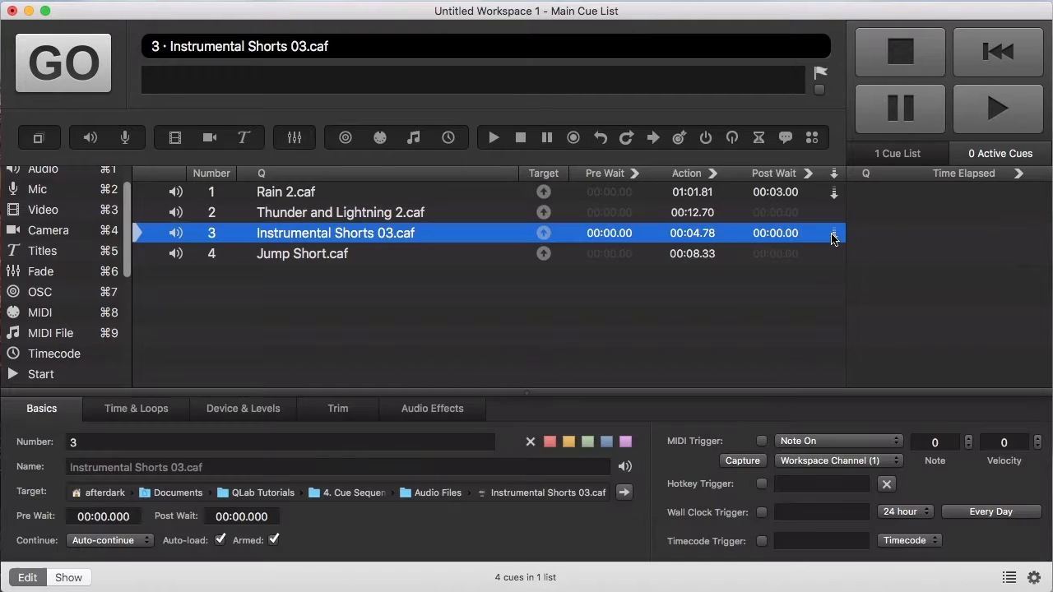
click(832, 234)
double_click(788, 238)
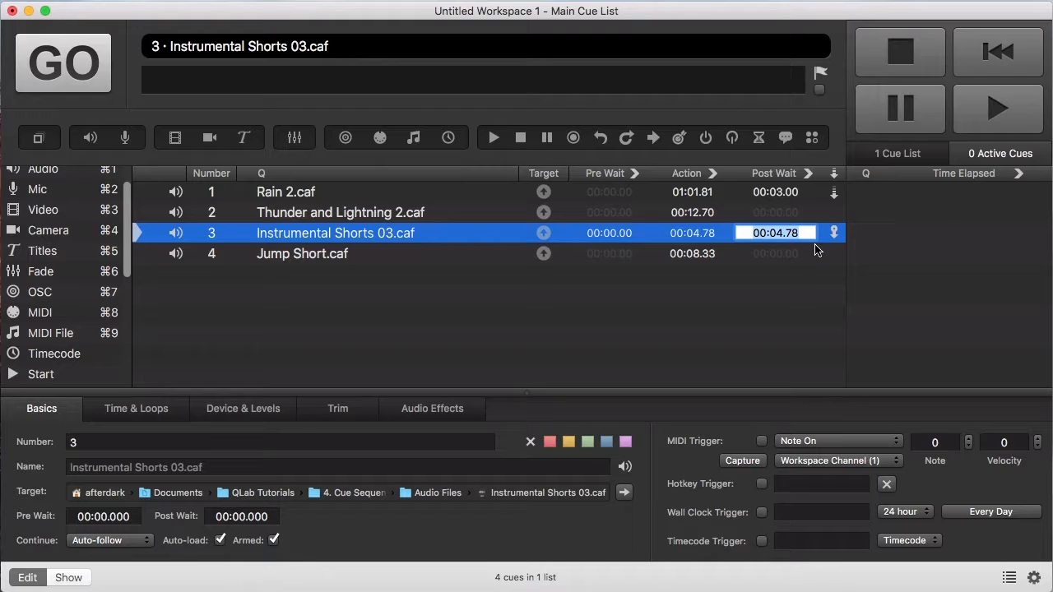
text(5)
key(Return)
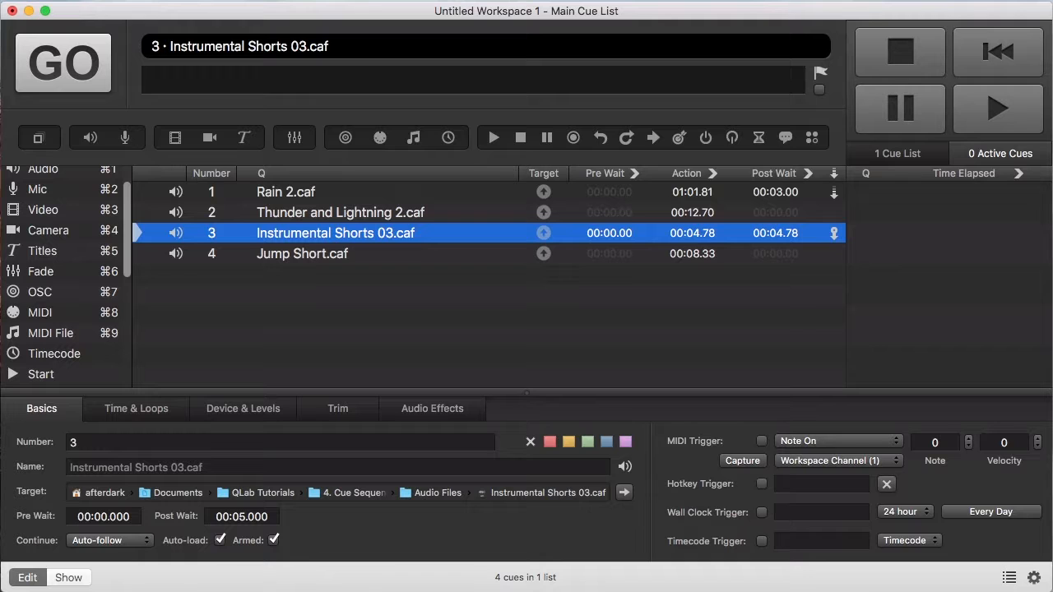
key(space)
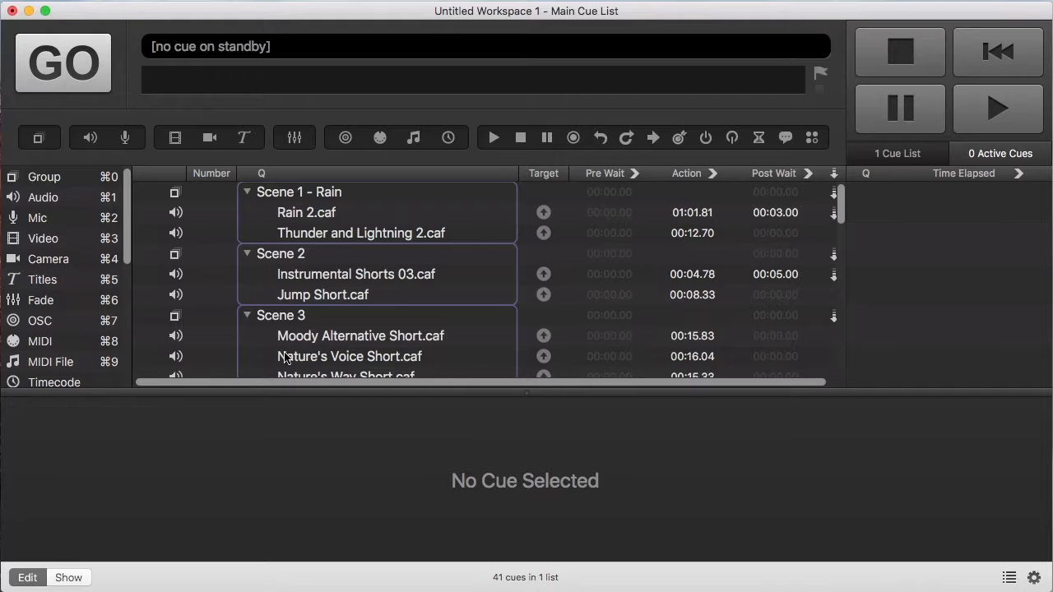
Collapse all six scene groups in the cue list, from Scene 6 up to Scene 1, and clear the selection.
scroll(285, 357, down, 15)
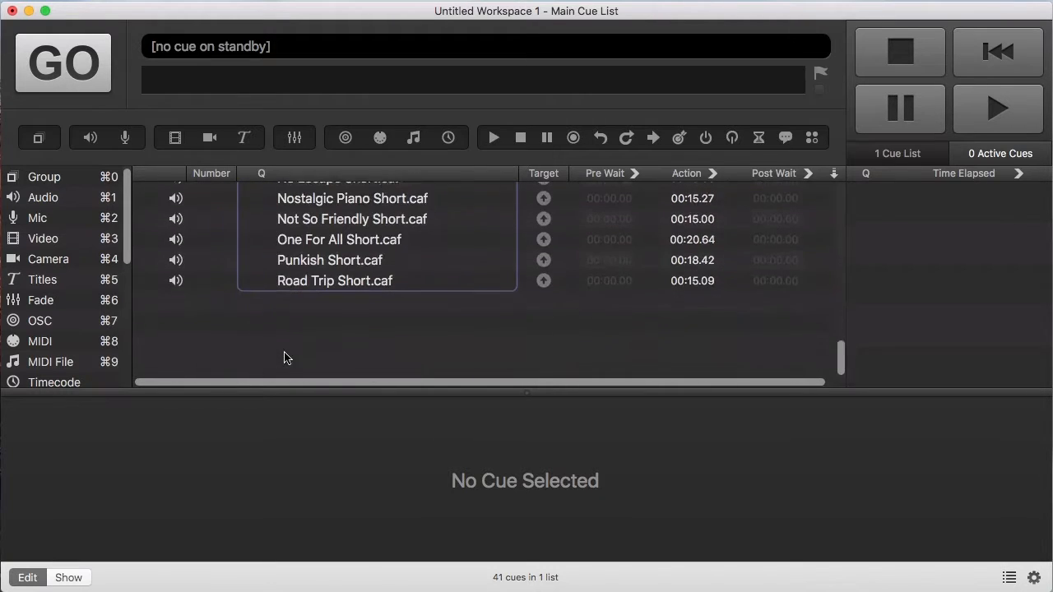
scroll(279, 241, up, 5)
click(248, 248)
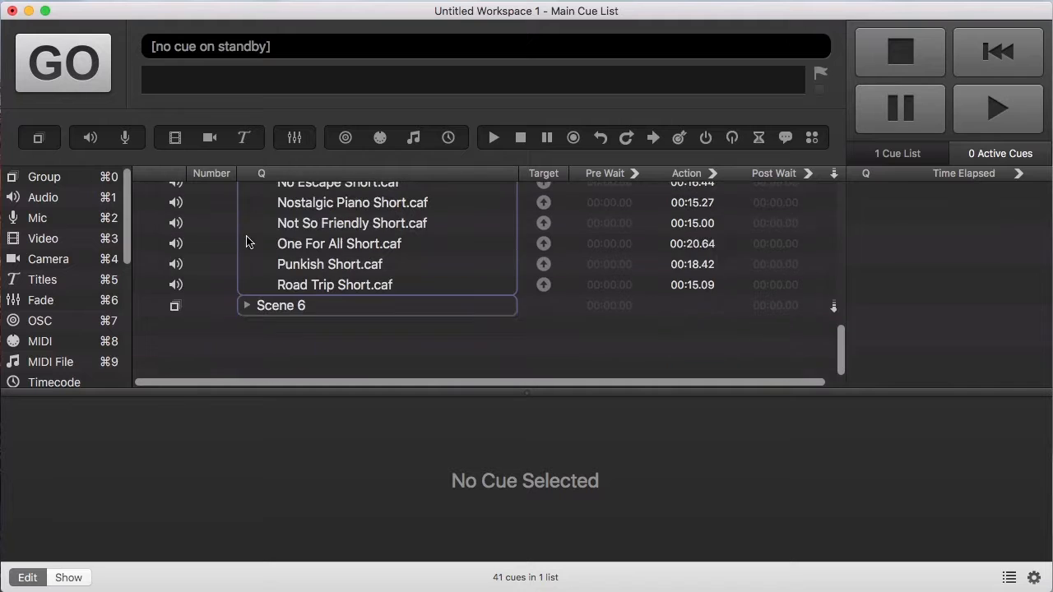
scroll(247, 247, up, 8)
click(247, 273)
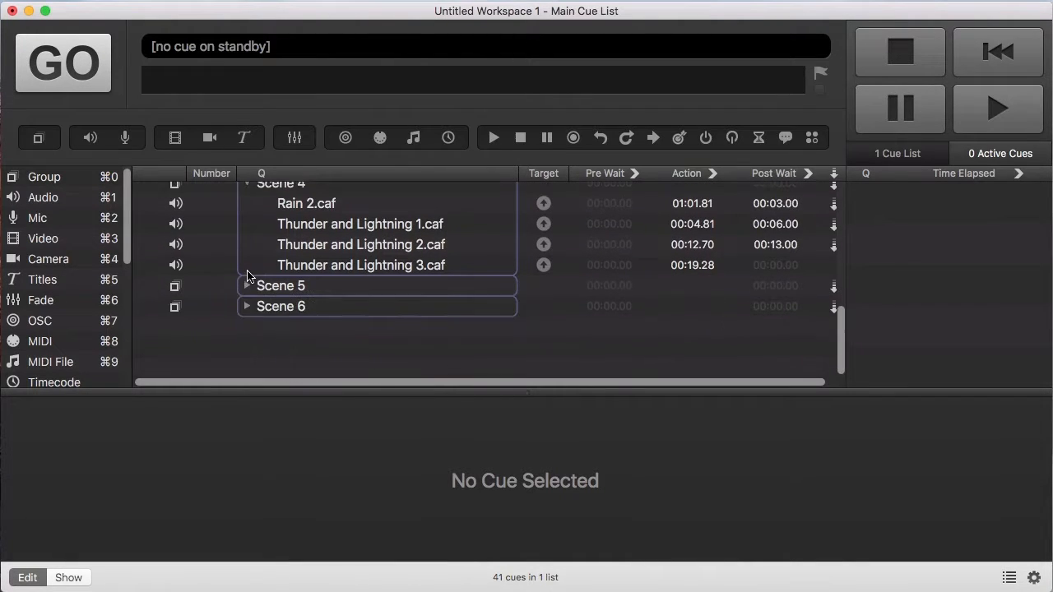
scroll(247, 273, up, 4)
click(249, 266)
click(248, 268)
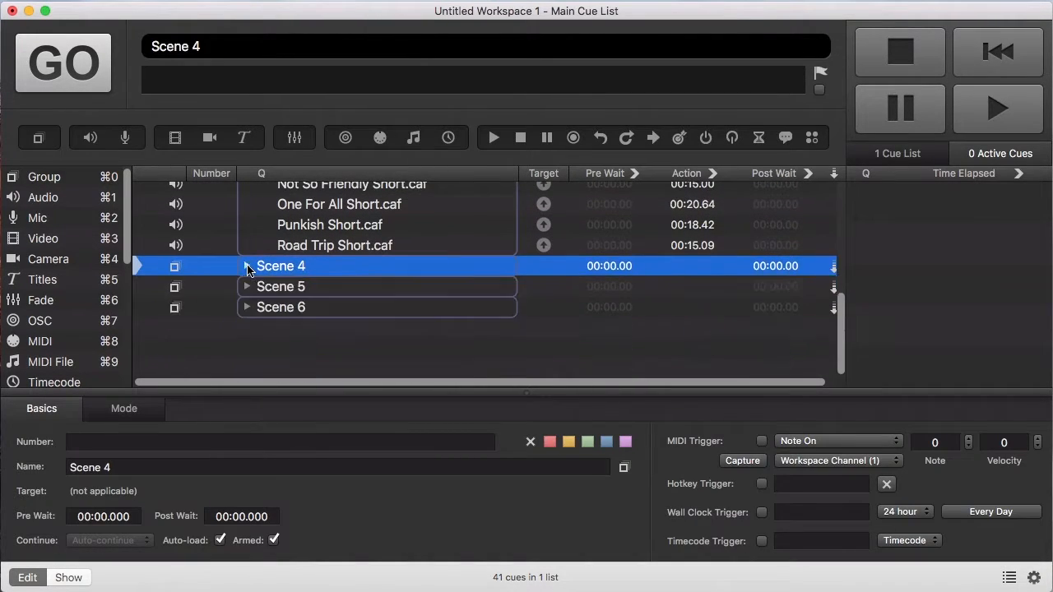
scroll(248, 271, up, 6)
click(247, 273)
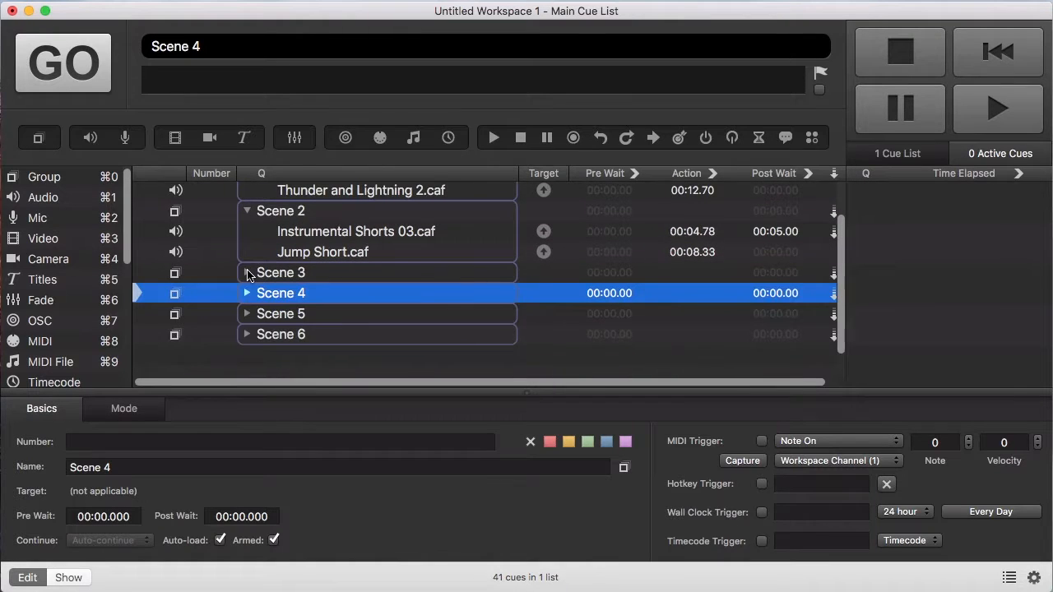
scroll(247, 271, up, 2)
click(246, 252)
click(247, 193)
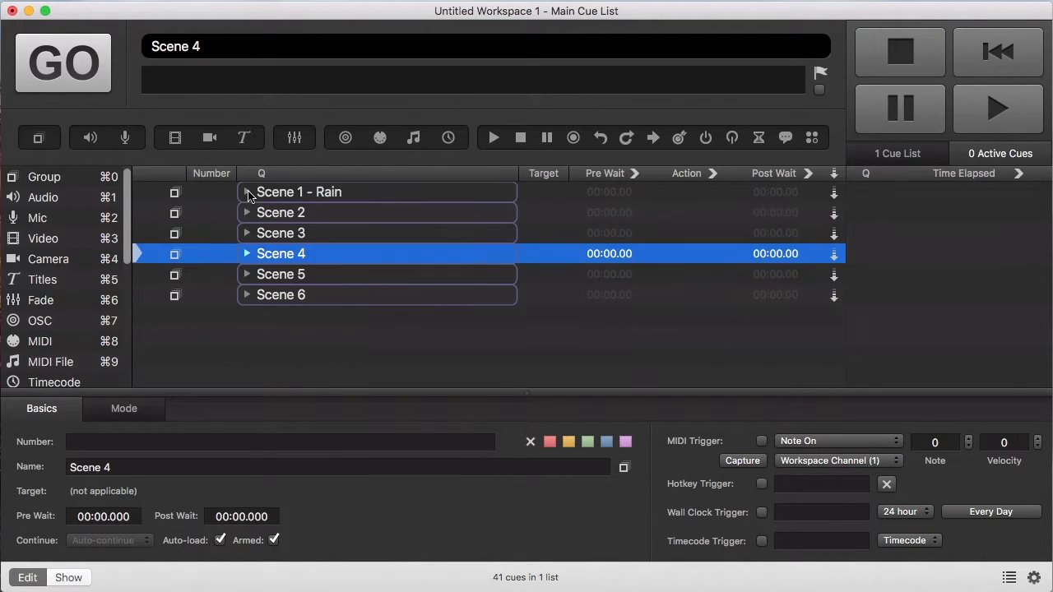
click(280, 344)
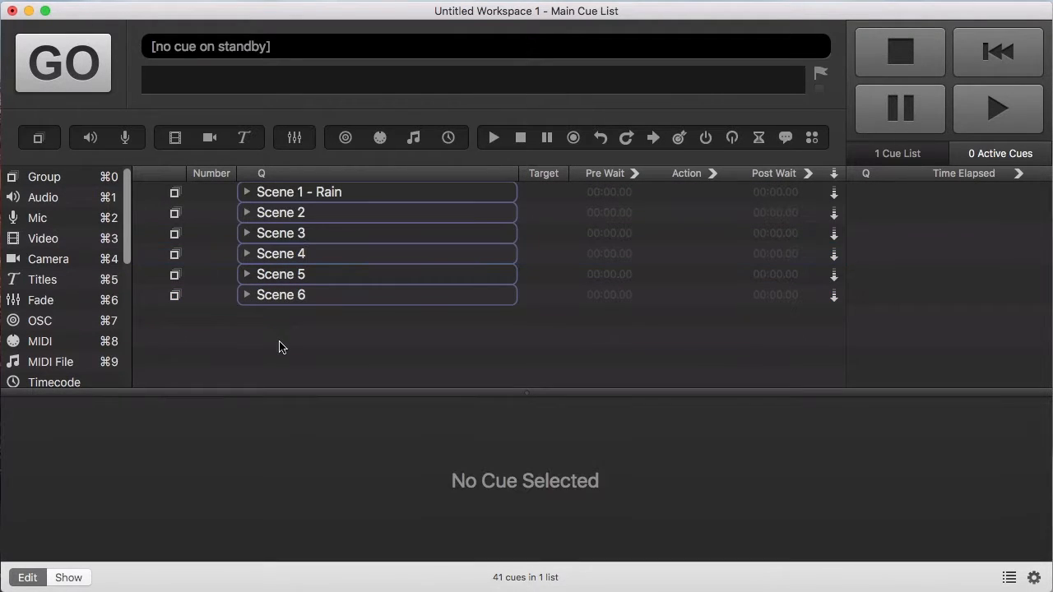
Review the group mode of Scene 3 and play the group to see how it behaves.
click(330, 235)
click(138, 406)
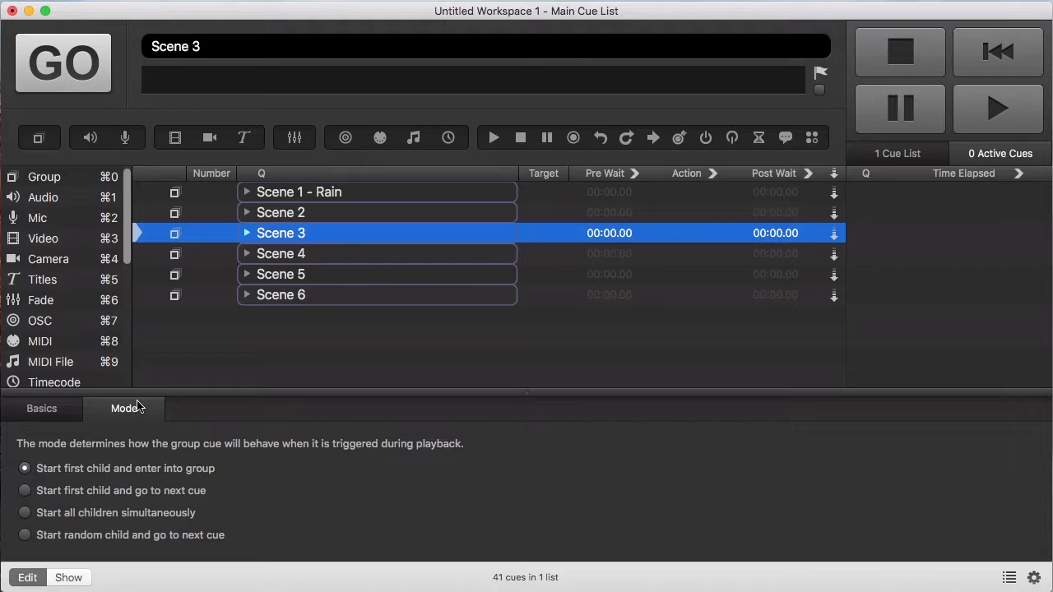
key(space)
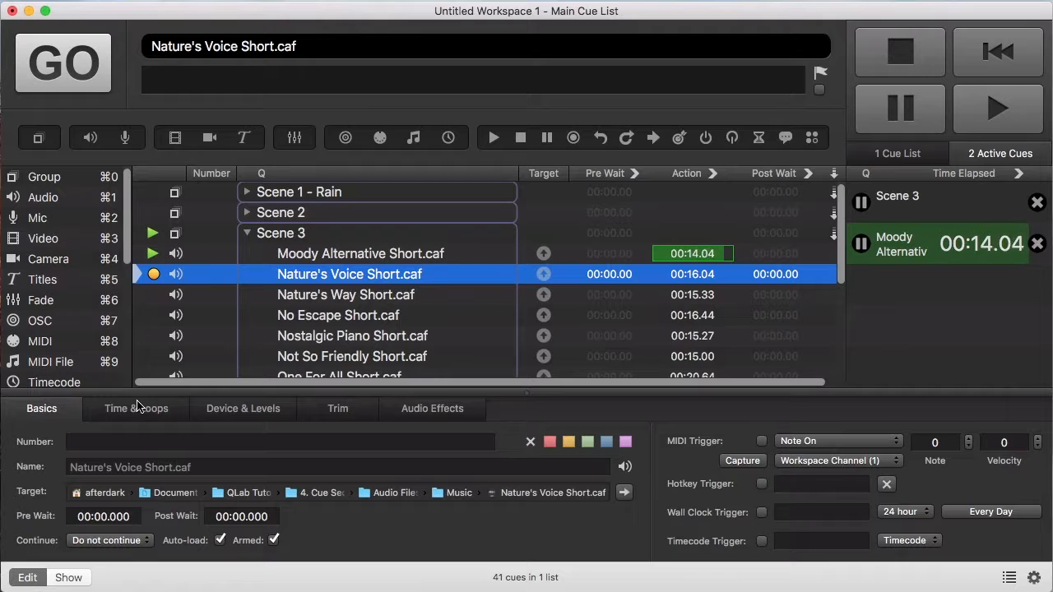
click(248, 234)
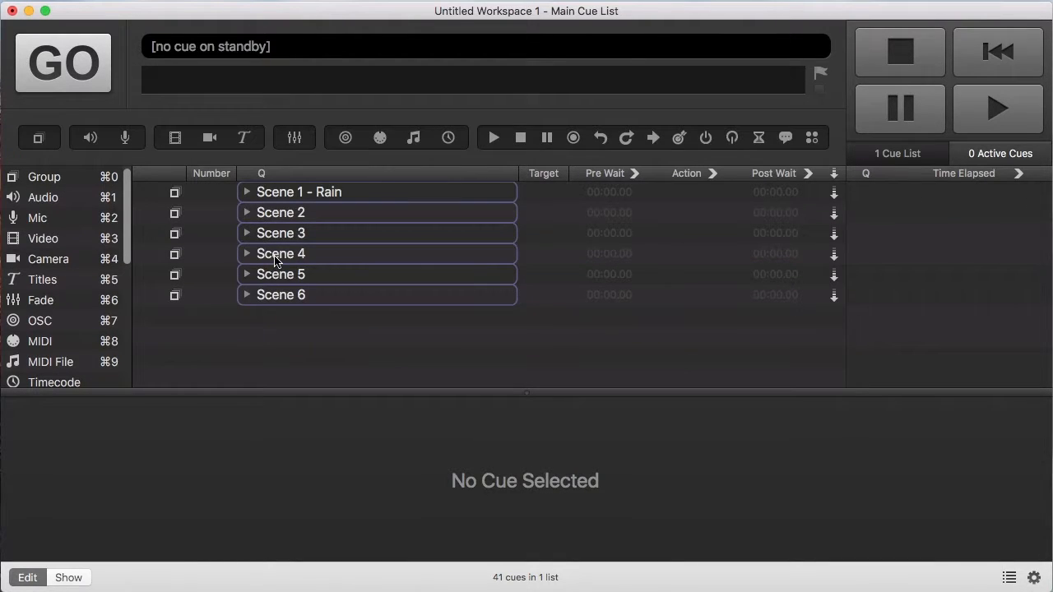
Set Scene 4's mode to Start first child and go to next cue, and play the expanded group to test it.
click(277, 261)
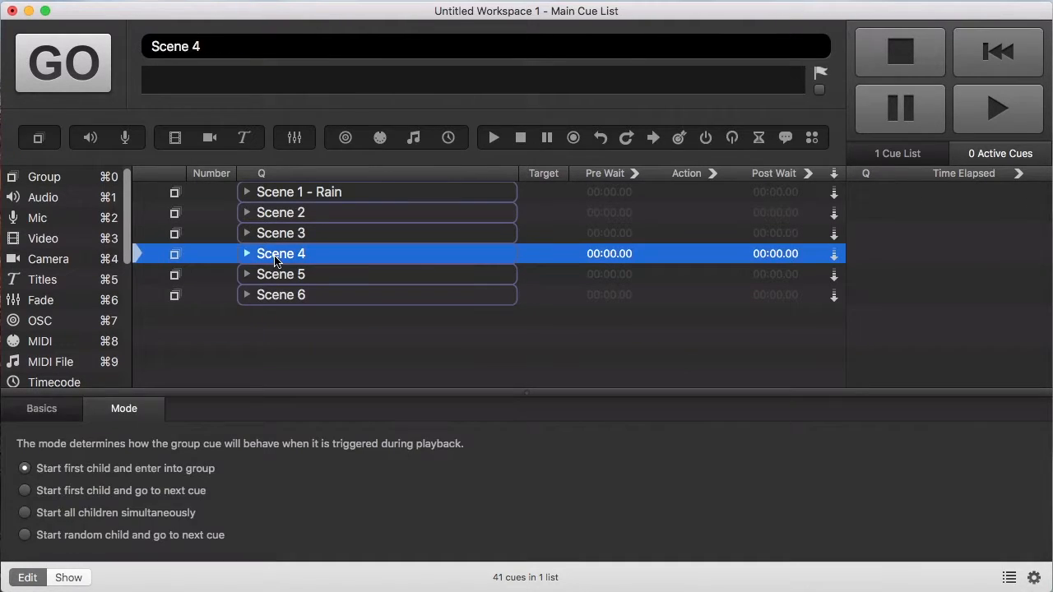
click(188, 492)
click(247, 255)
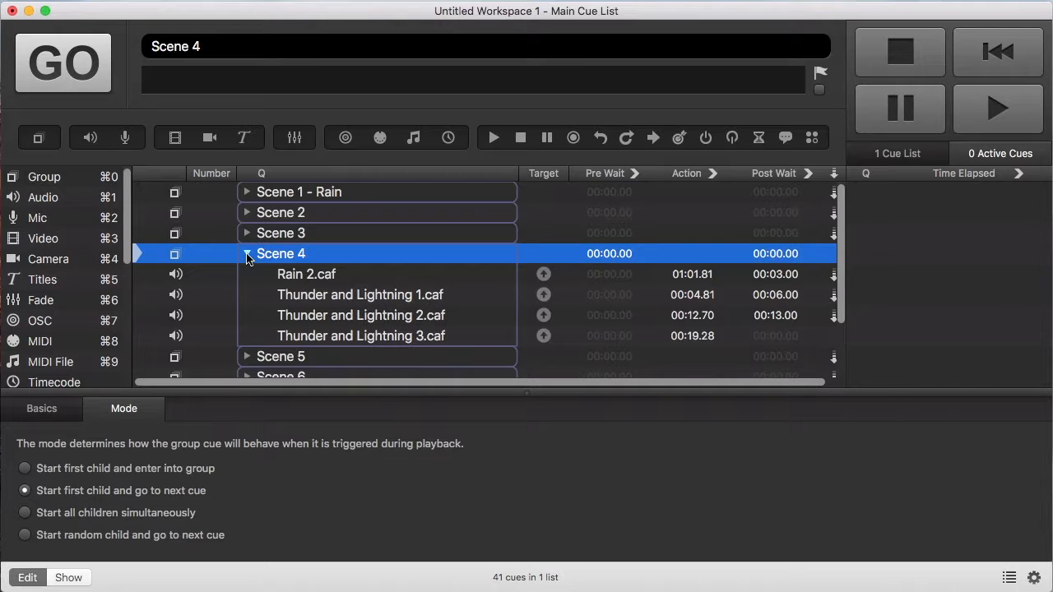
key(space)
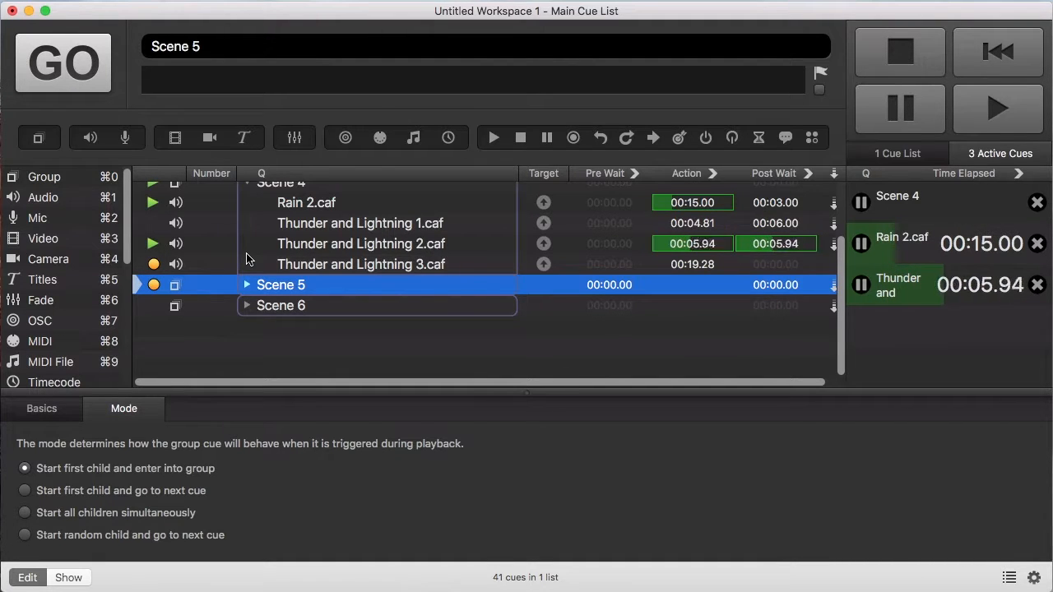
key(Escape)
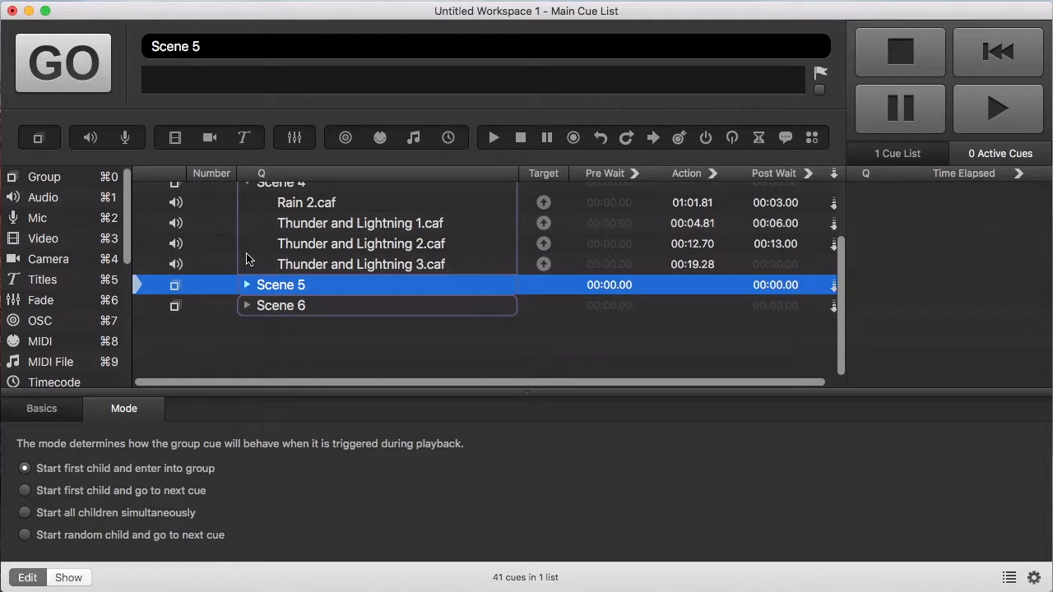
Return to the Scene 4 group and set the post wait of its Rain 2.caf cue to 2 seconds.
scroll(247, 259, up, 1)
click(248, 192)
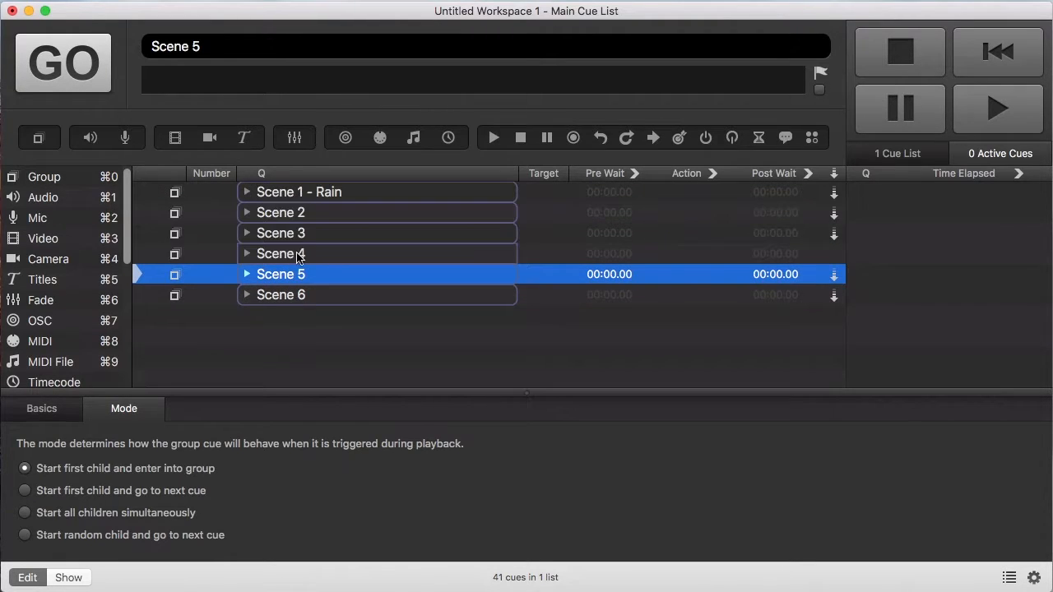
click(167, 516)
click(249, 257)
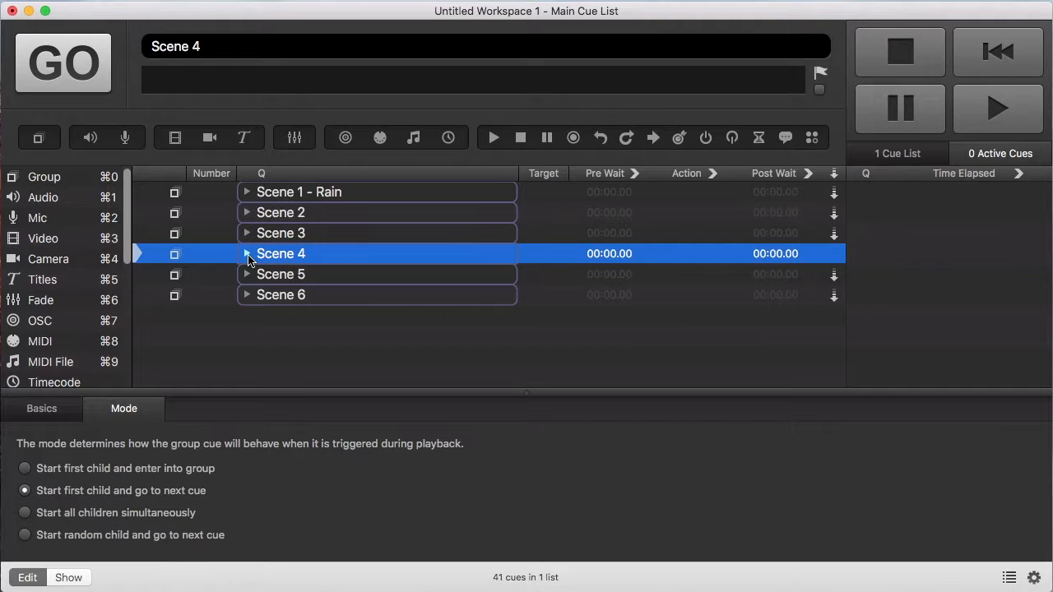
click(247, 255)
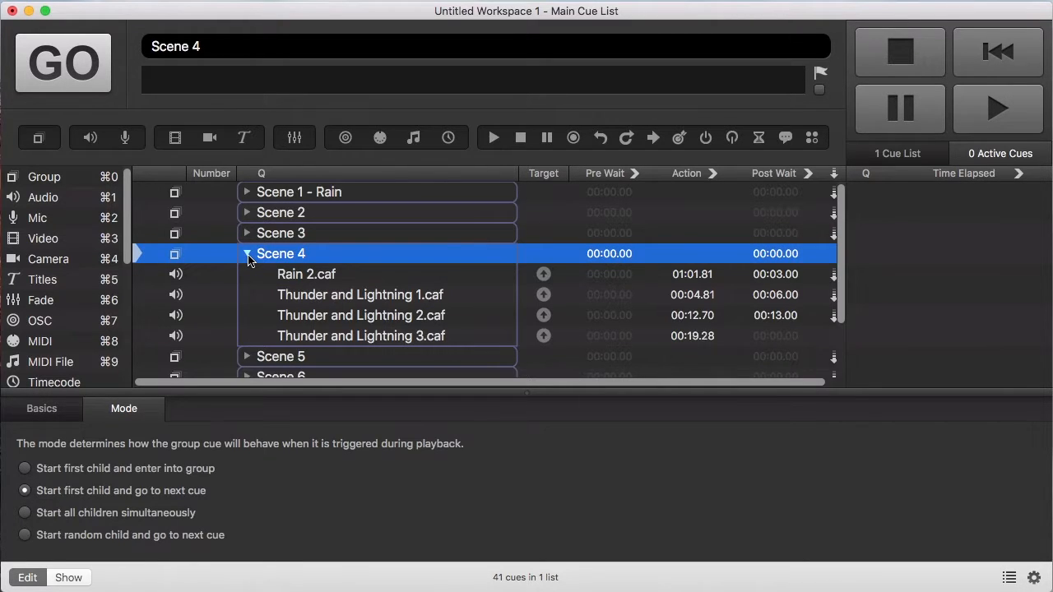
scroll(249, 261, down, 1)
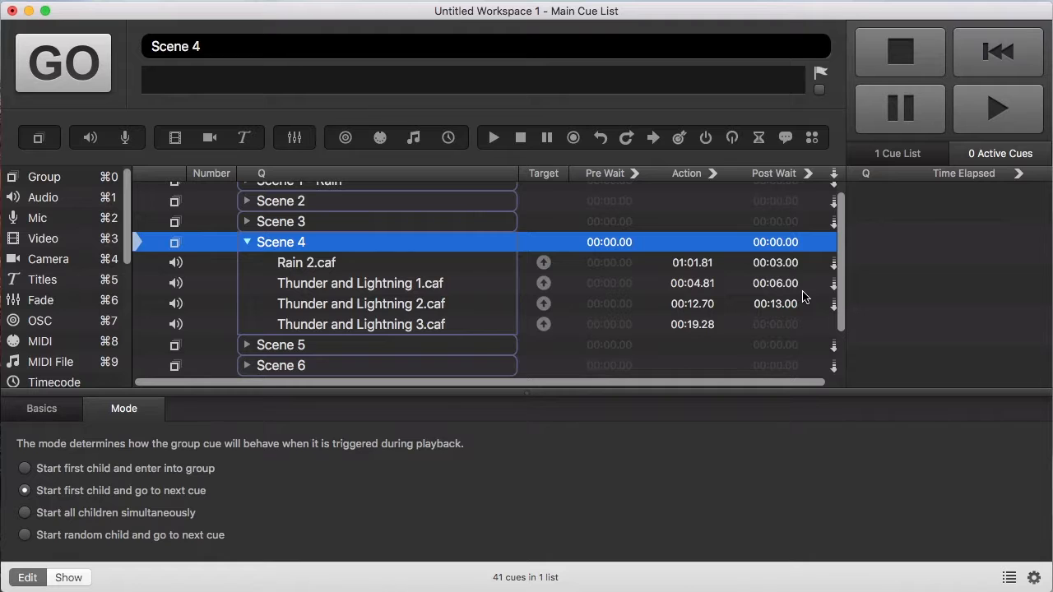
click(791, 265)
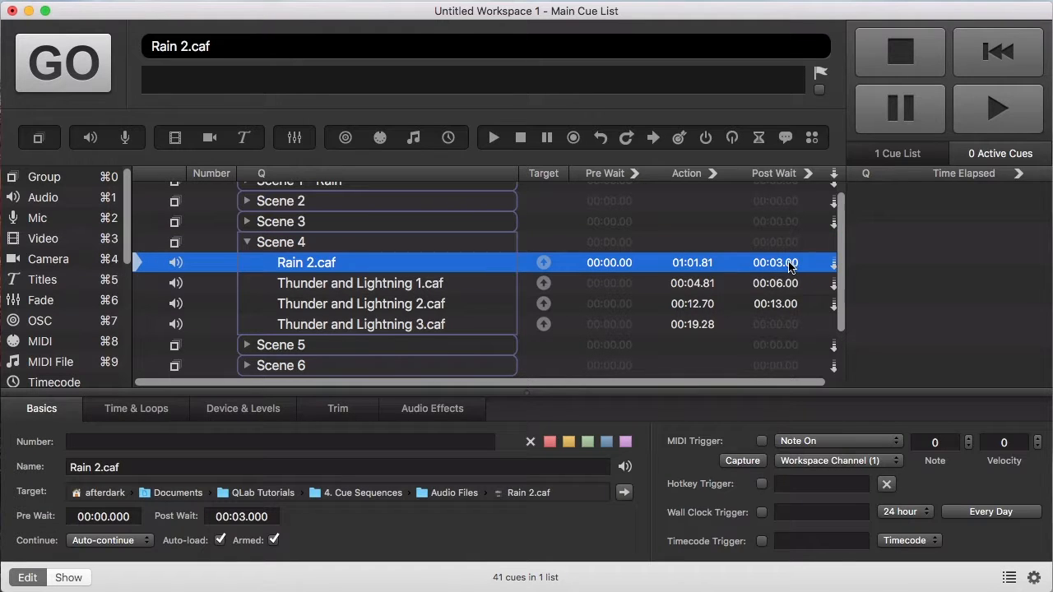
double_click(784, 263)
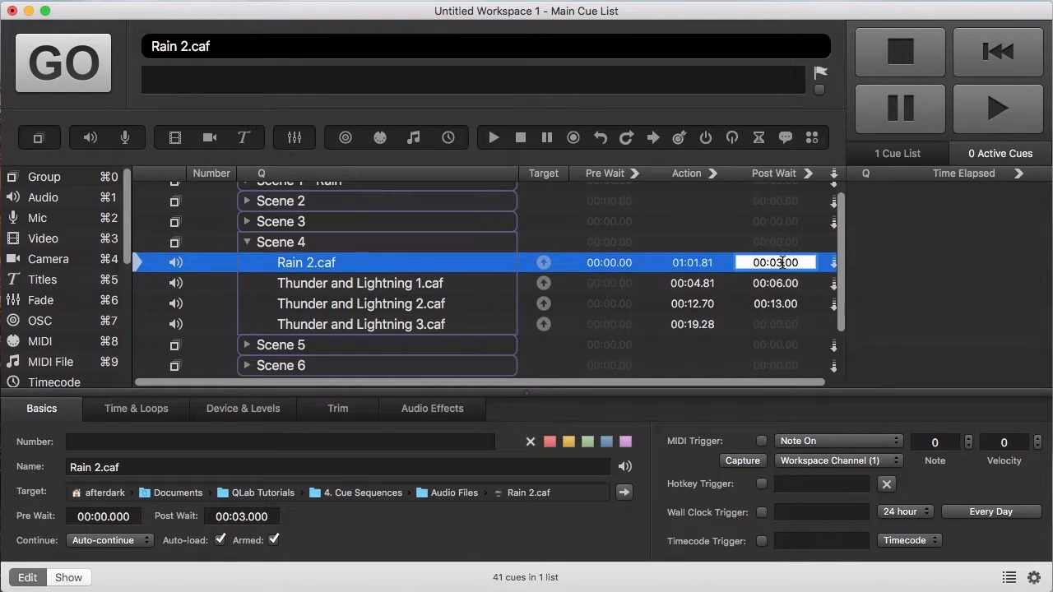
key(BackSpace)
text(2)
key(Return)
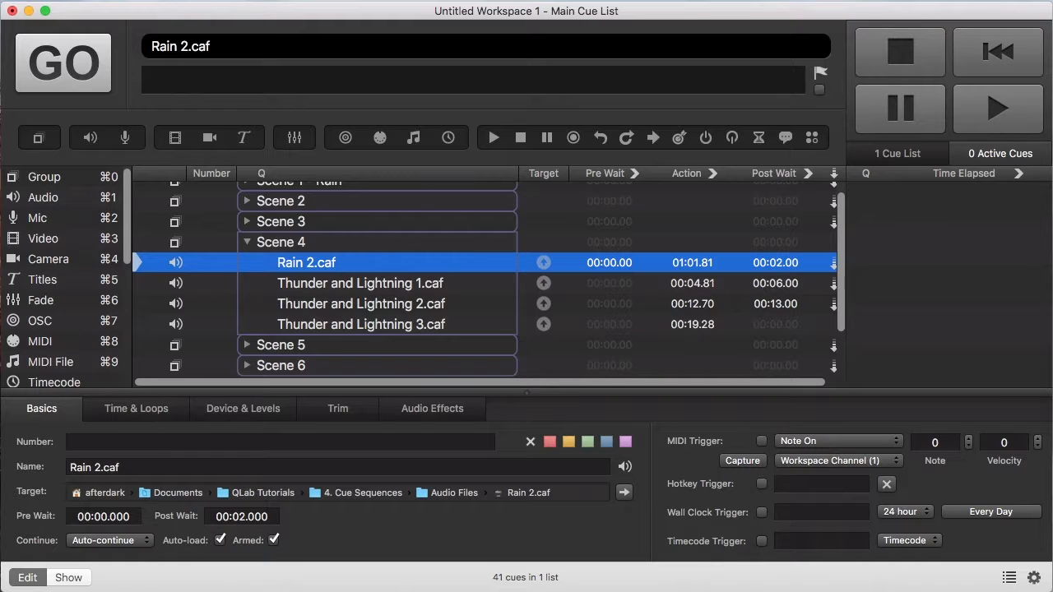
Set the mode of the Scene 4 group to Start all children simultaneously.
click(728, 288)
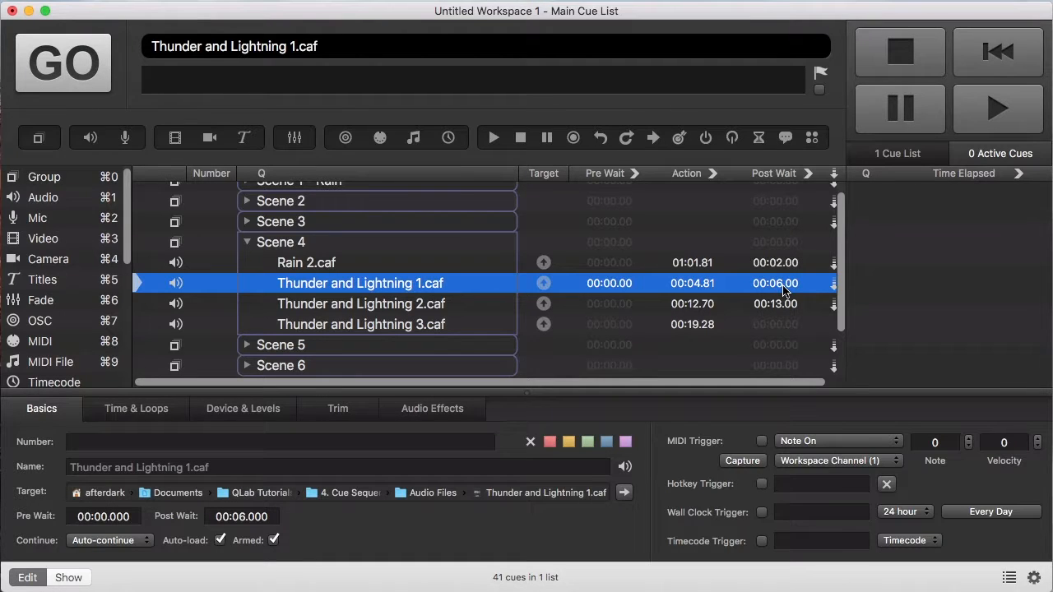
click(463, 243)
click(156, 519)
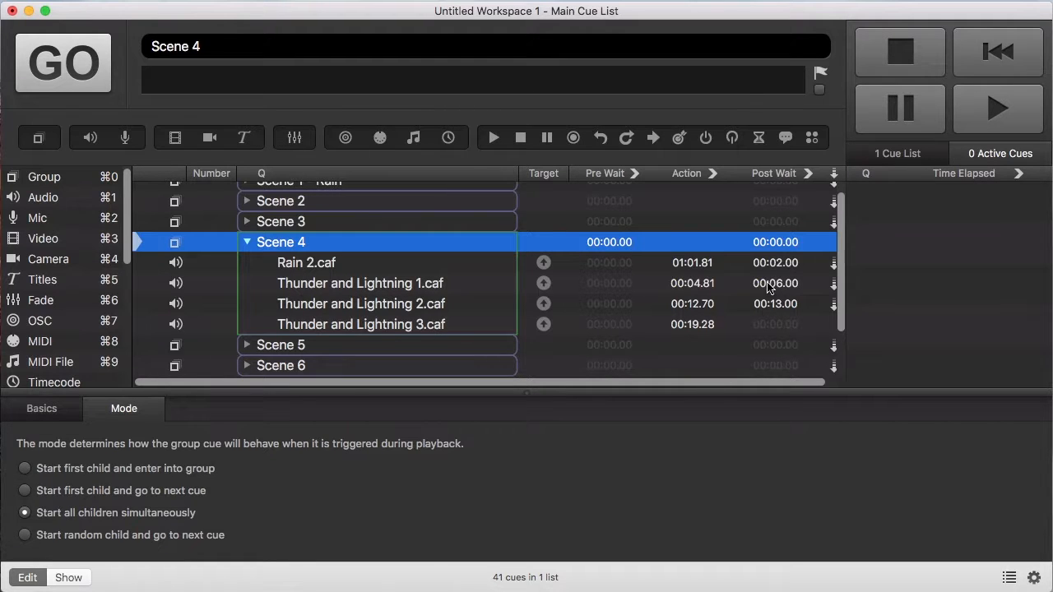
In Scene 4, set the pre waits of Thunder and Lightning 1, 2 and 3 to 2, 9 and 22 seconds respectively.
double_click(635, 283)
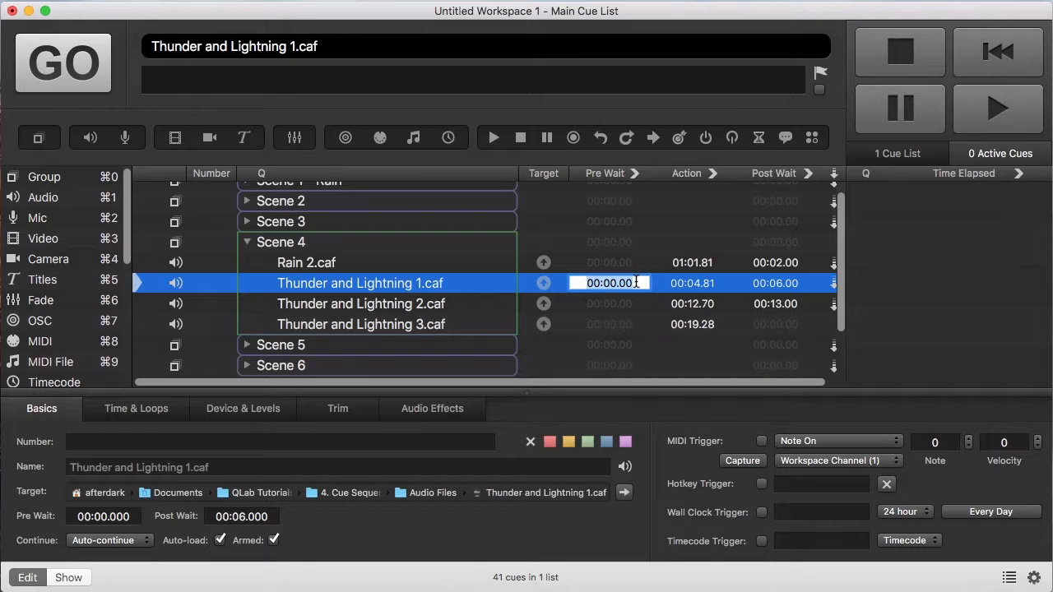
text(2)
key(Return)
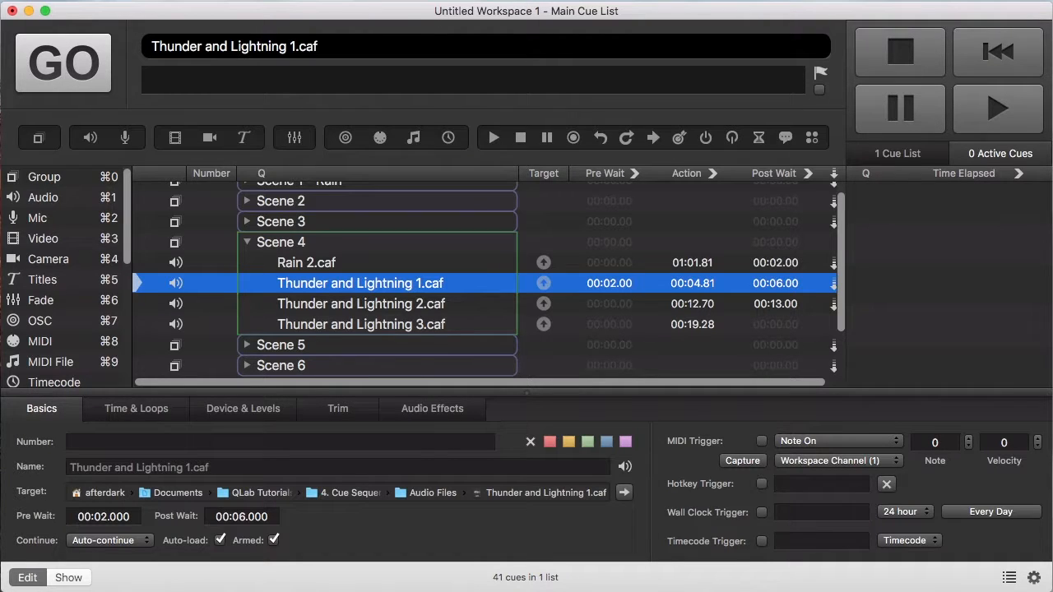
double_click(631, 303)
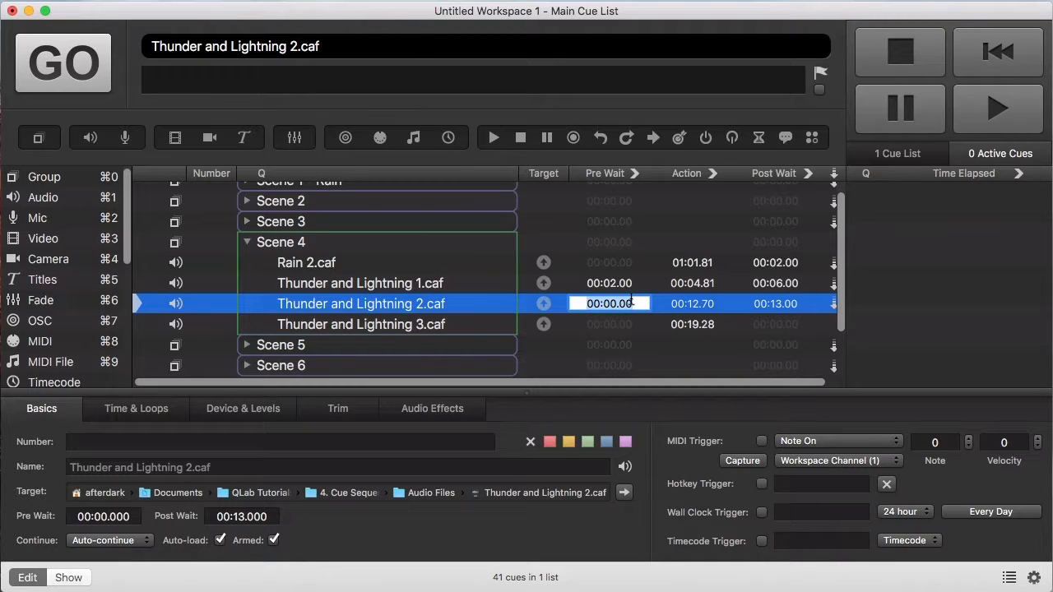
text(9)
key(Return)
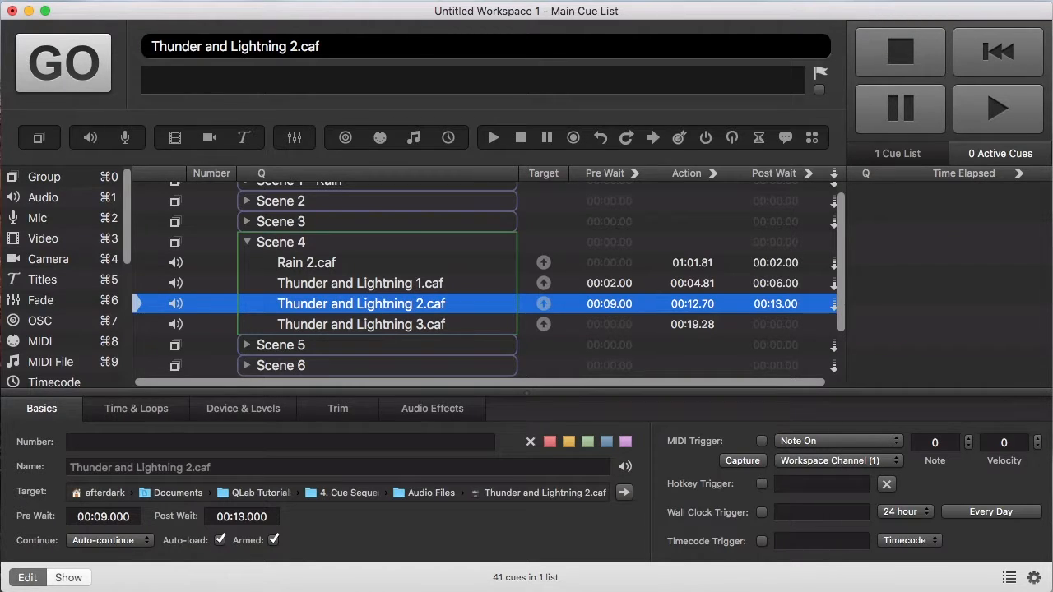
double_click(632, 324)
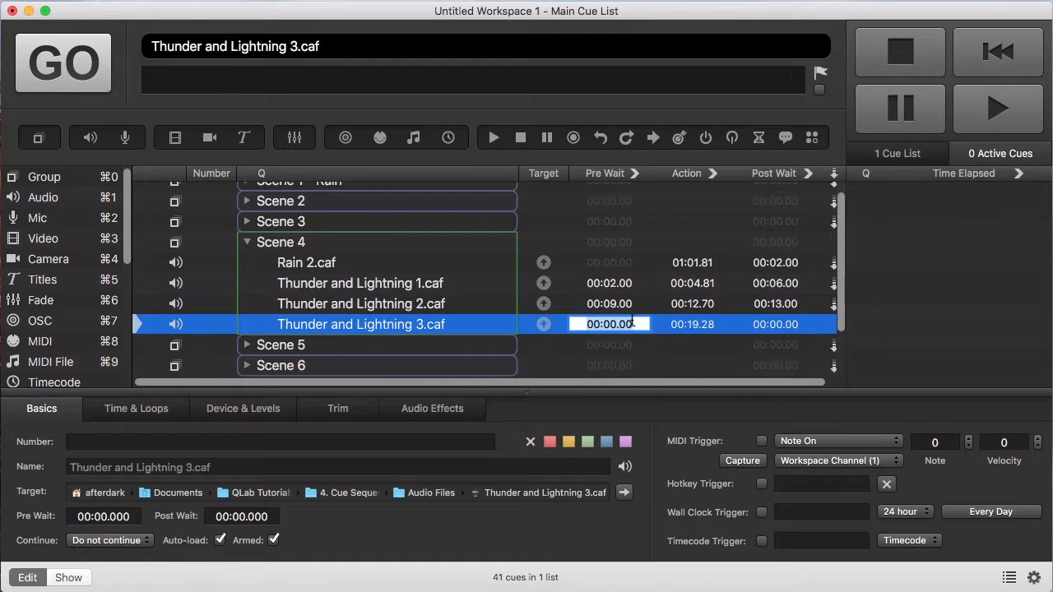
text(22)
key(Return)
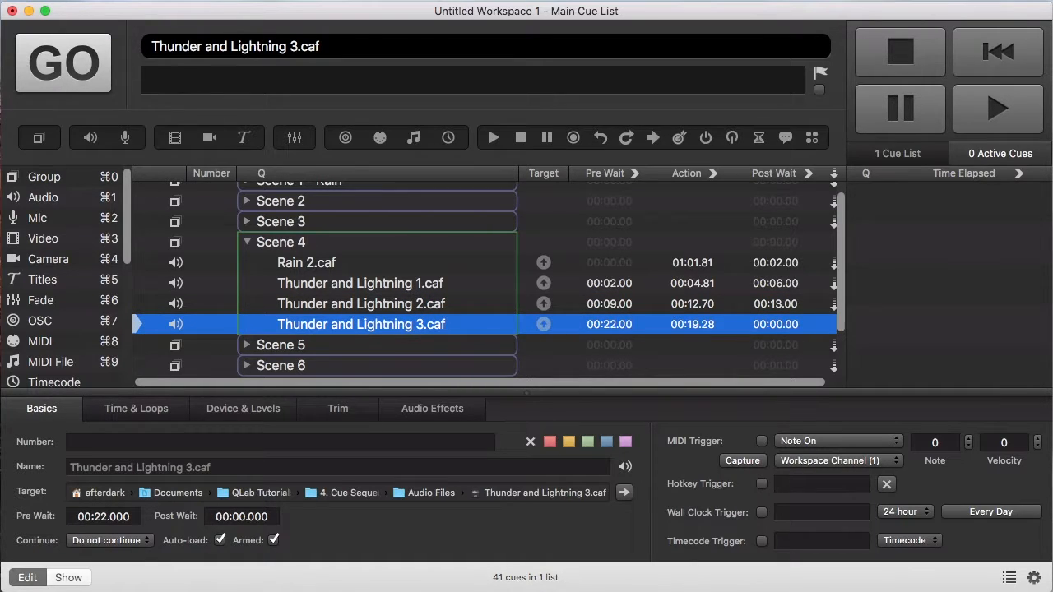
Clear the post waits of Rain 2.caf, Thunder and Lightning 1.caf and Thunder and Lightning 2.caf in Scene 4.
double_click(807, 261)
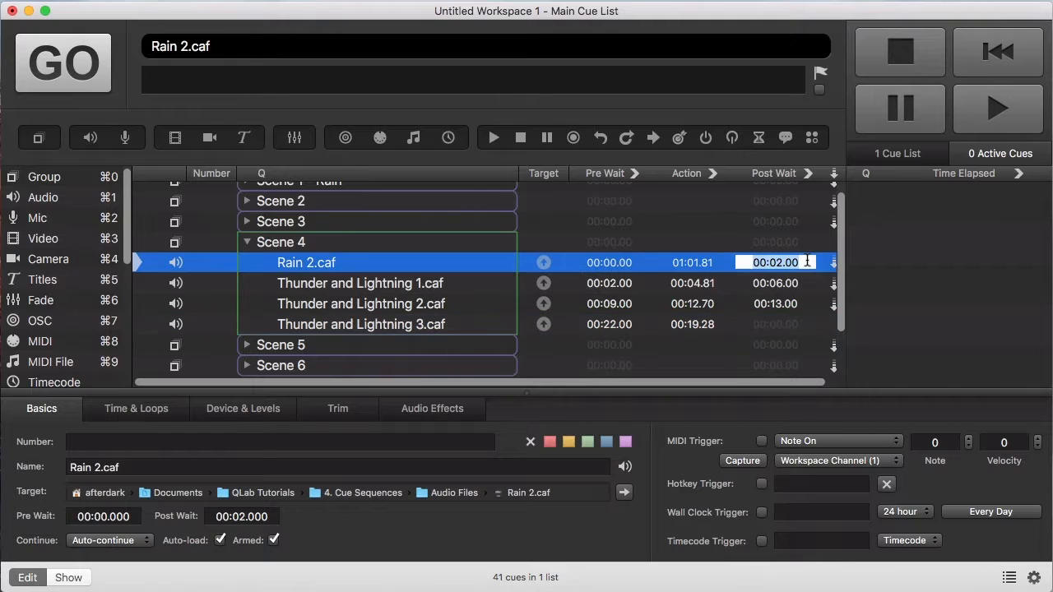
key(BackSpace)
double_click(806, 282)
key(BackSpace)
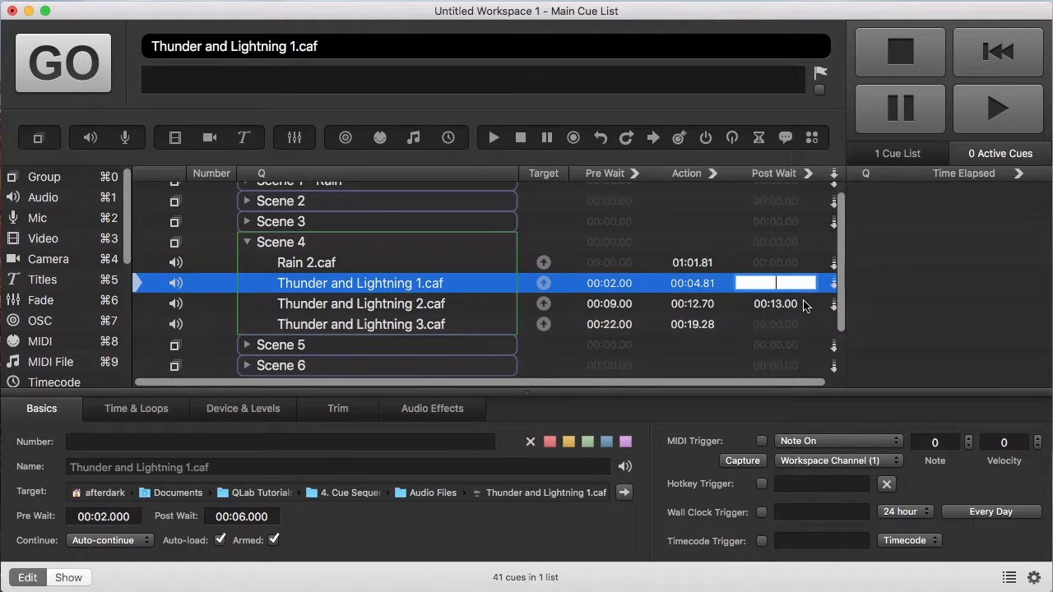
double_click(806, 304)
key(BackSpace)
Set Rain 2.caf, Thunder and Lightning 1.caf and Thunder and Lightning 2.caf to Do not continue.
click(834, 265)
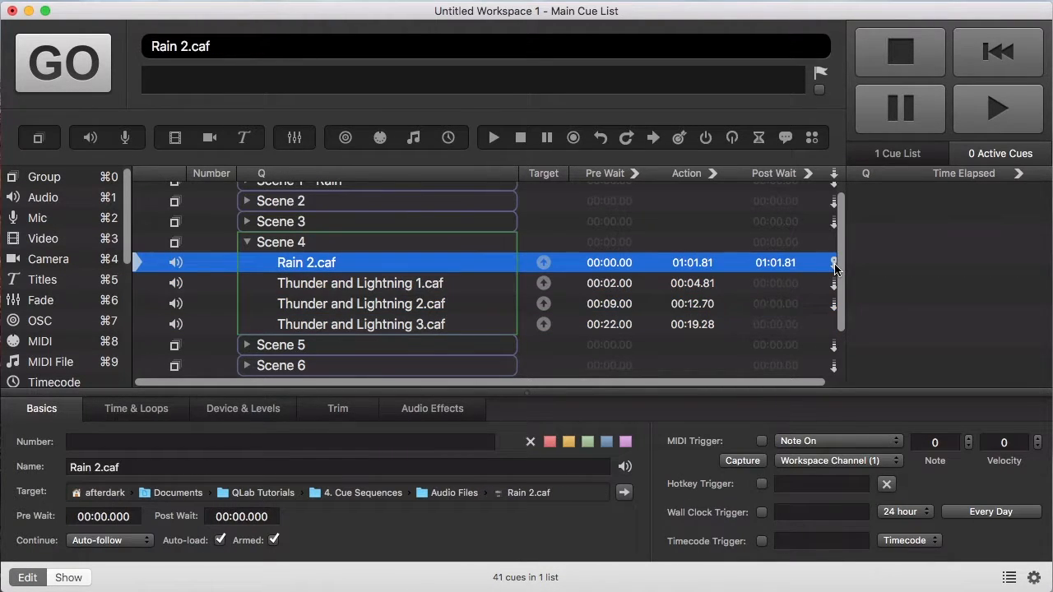
click(834, 265)
click(834, 285)
click(834, 284)
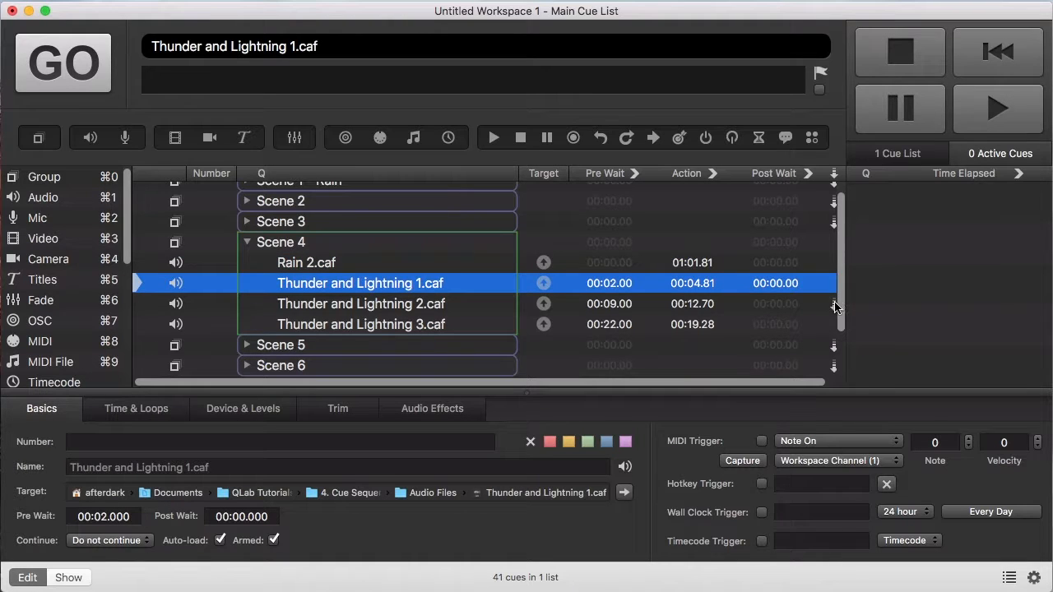
click(834, 305)
click(834, 305)
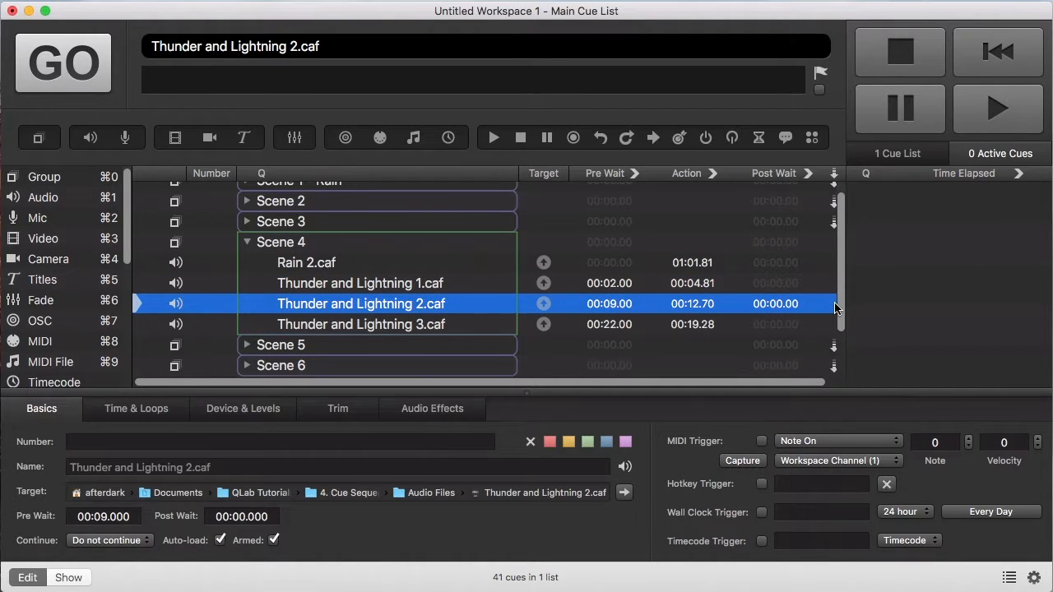
Play the Scene 4 group to test its simultaneous start with pre waits, and stop playback after the third thunder cue starts.
click(481, 246)
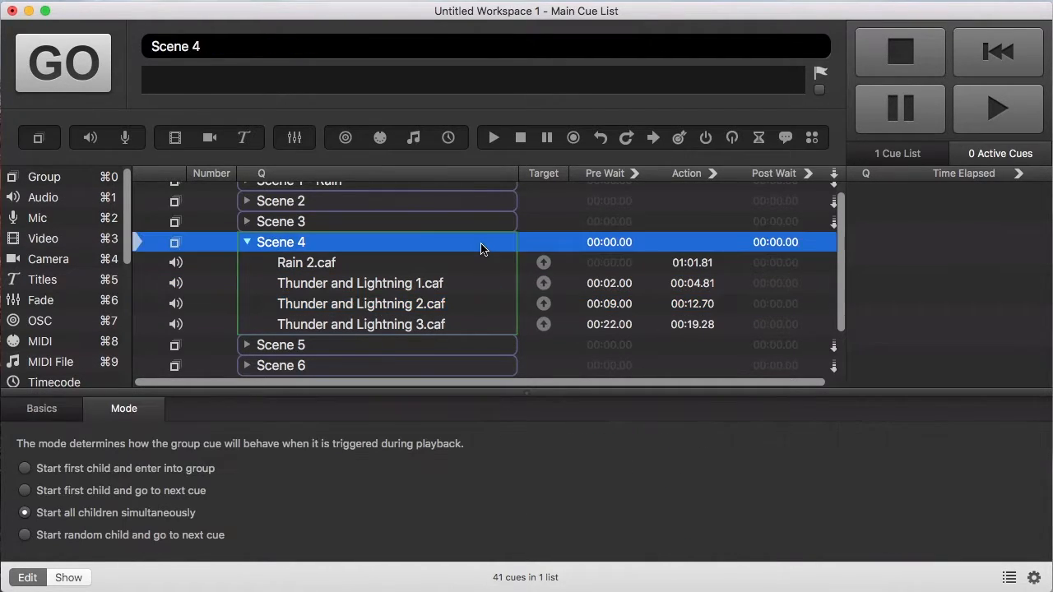
key(space)
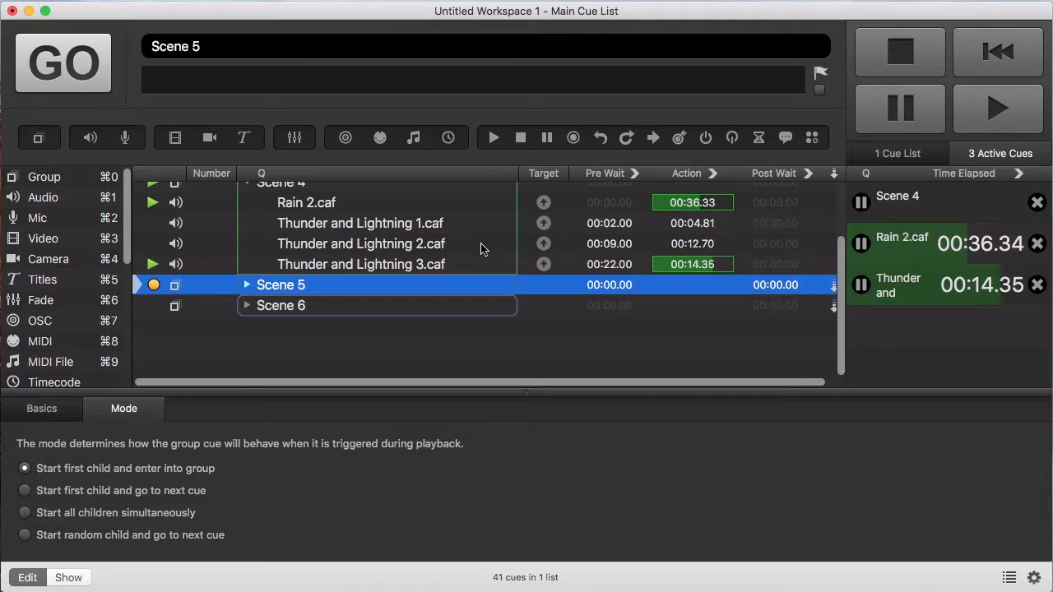
key(Escape)
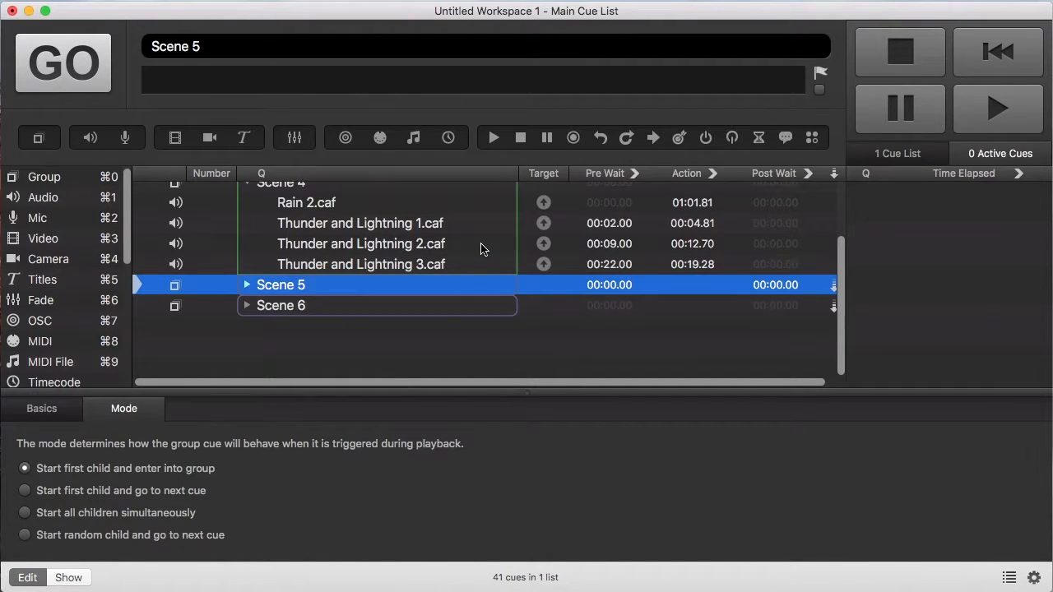
Set Scene 5's mode to Start random child and go to next cue, and test-play the expanded group.
click(162, 542)
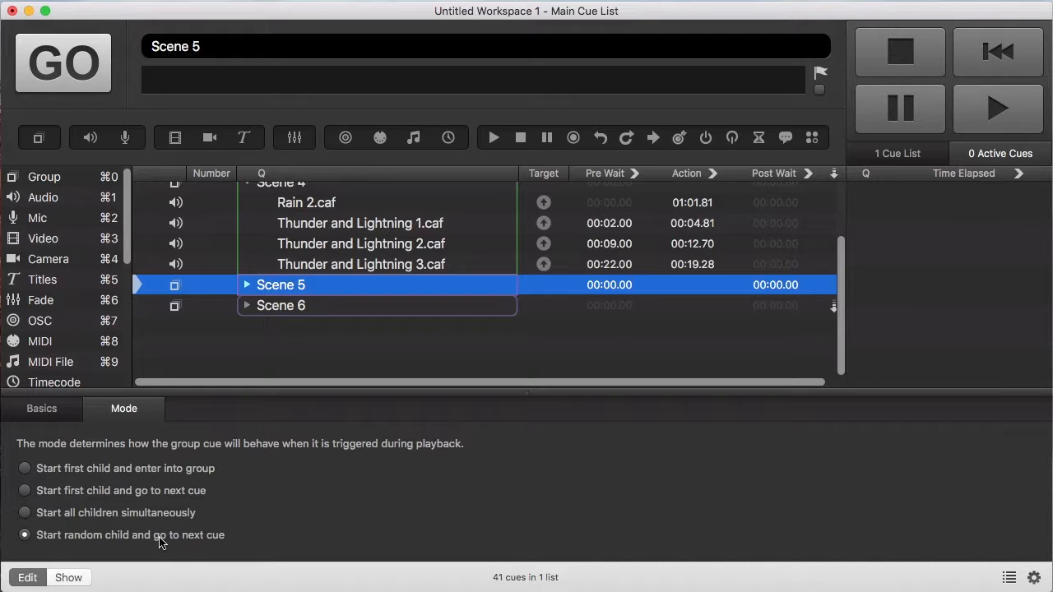
click(247, 285)
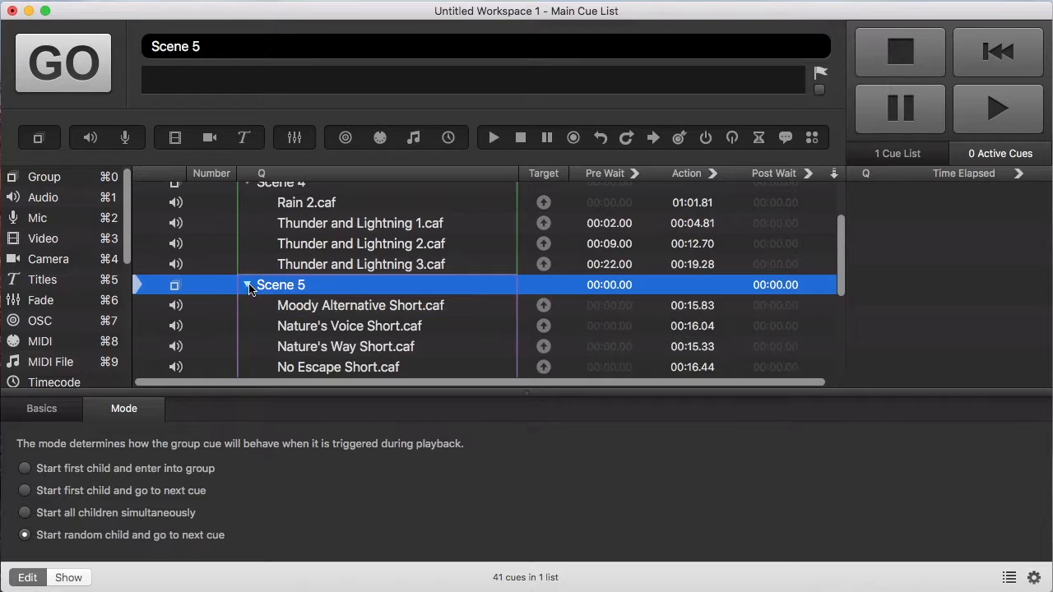
scroll(249, 288, down, 3)
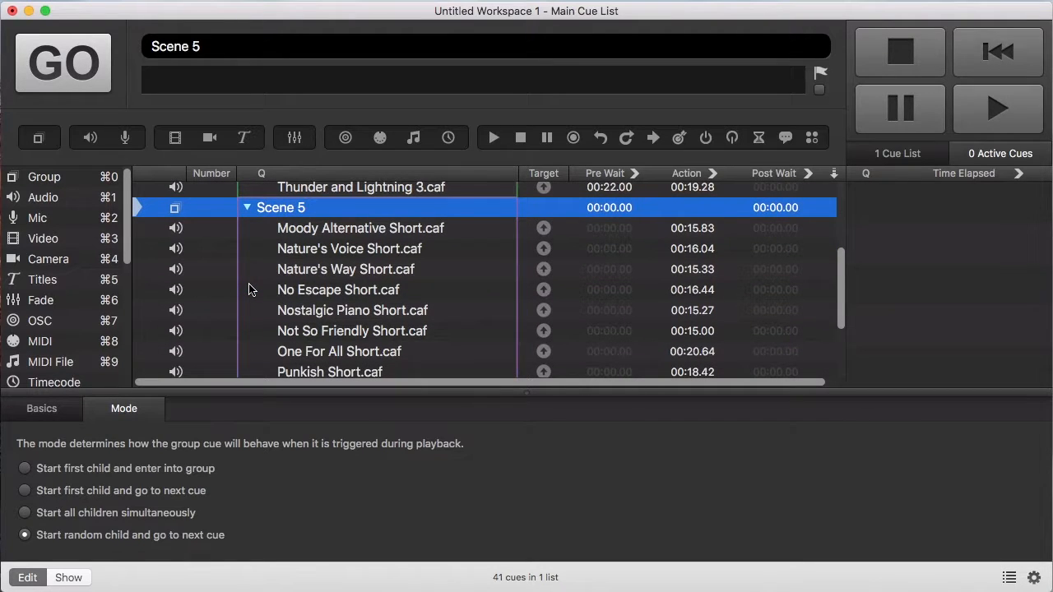
key(space)
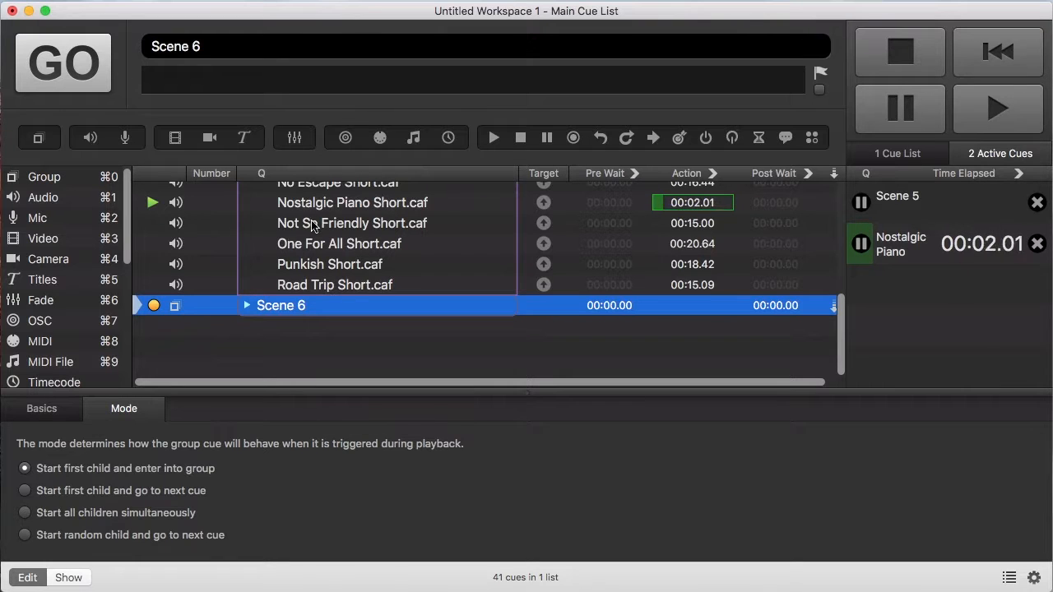
scroll(280, 329, up, 1)
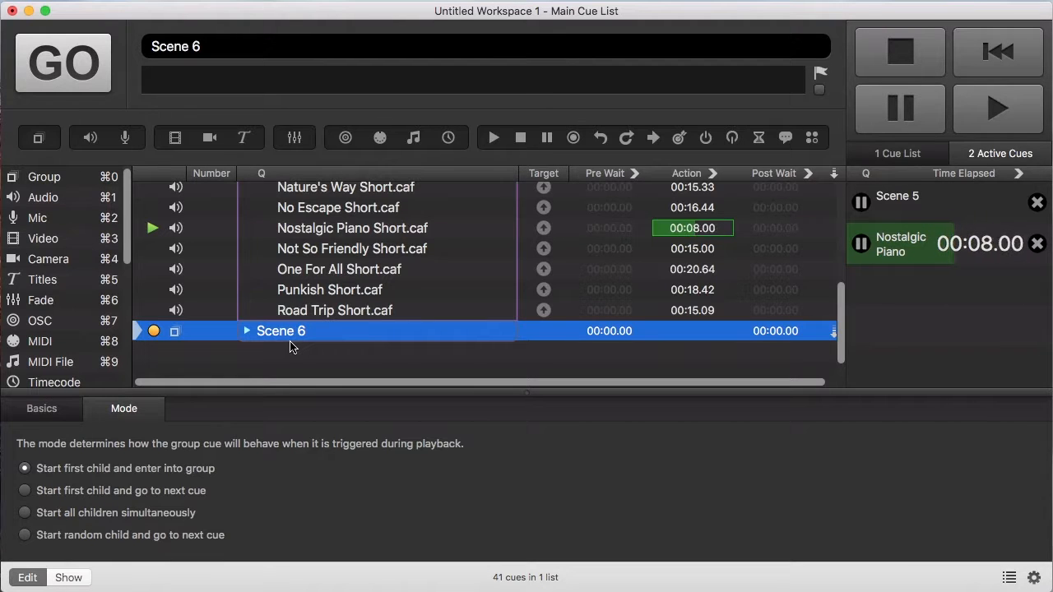
key(Escape)
Return to the Scene 5 group and play it a second time to check the random selection, stopping playback at the end.
scroll(292, 338, up, 5)
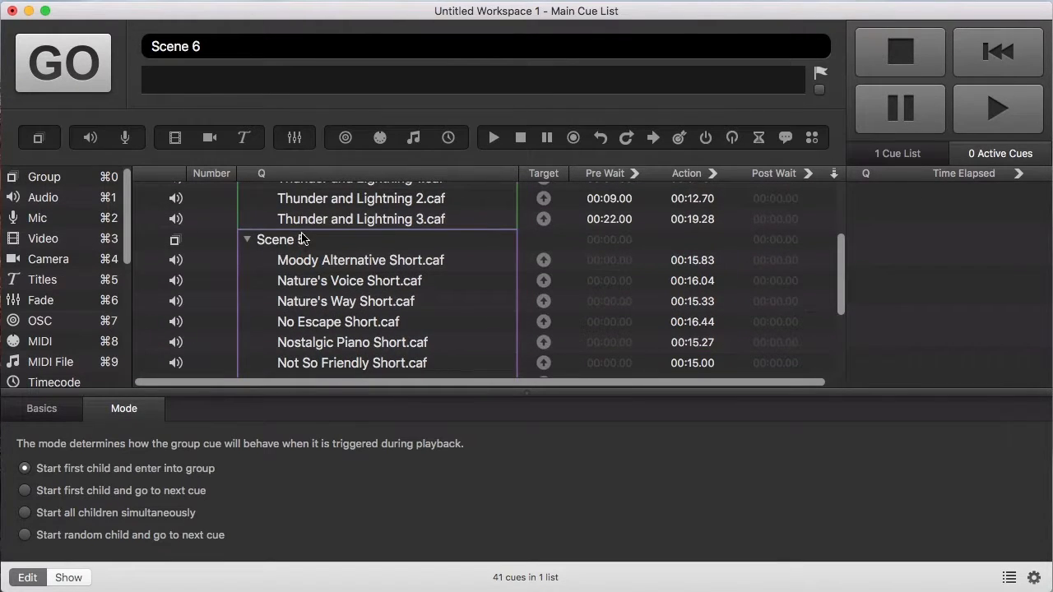
click(302, 239)
key(space)
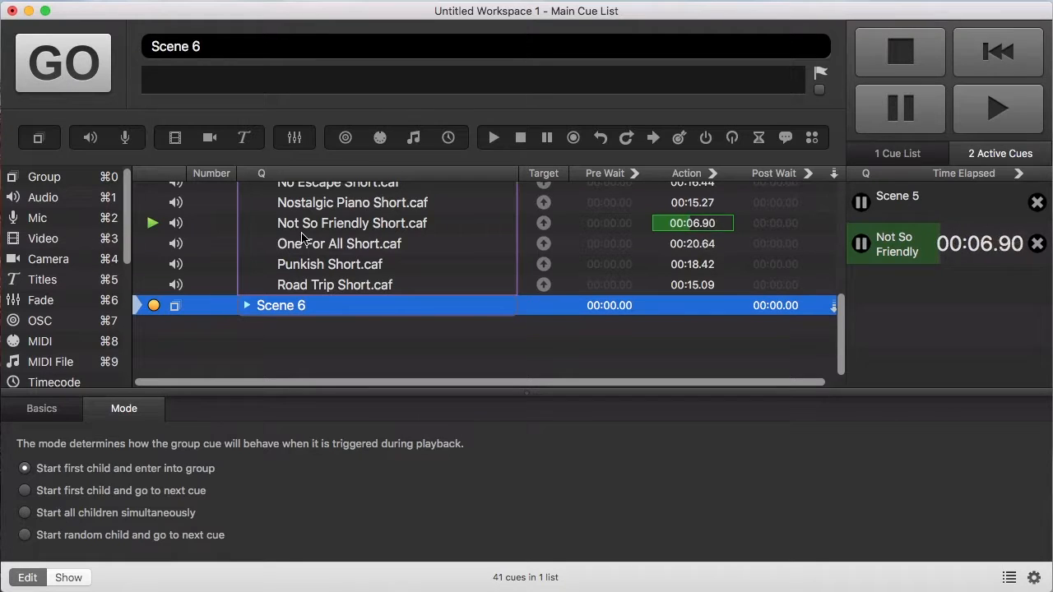
key(Escape)
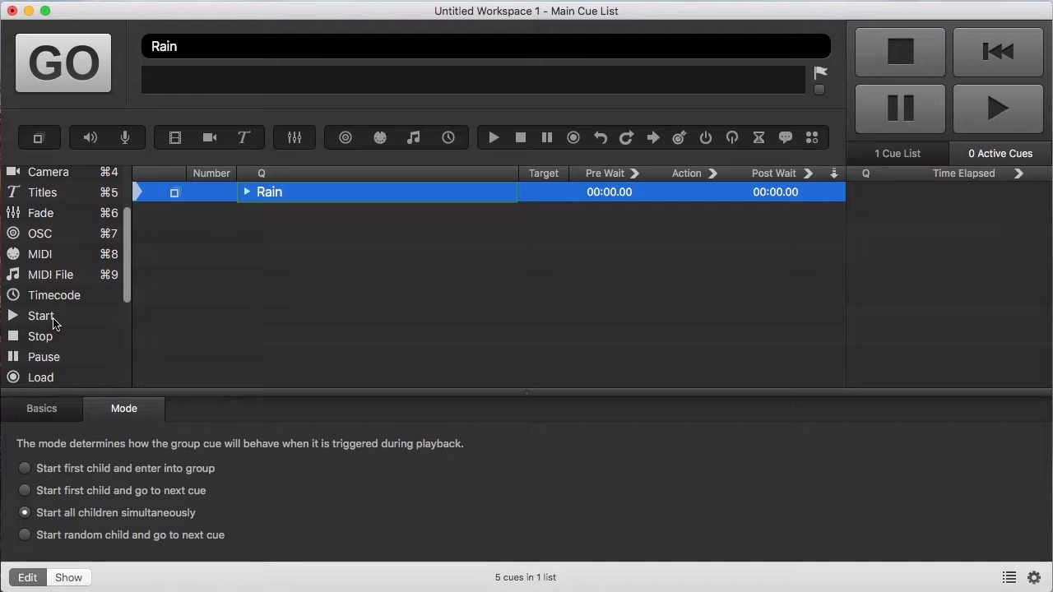
Add a Start cue below the Rain group, target it at Rain, and test-play it.
drag(53, 322, 290, 286)
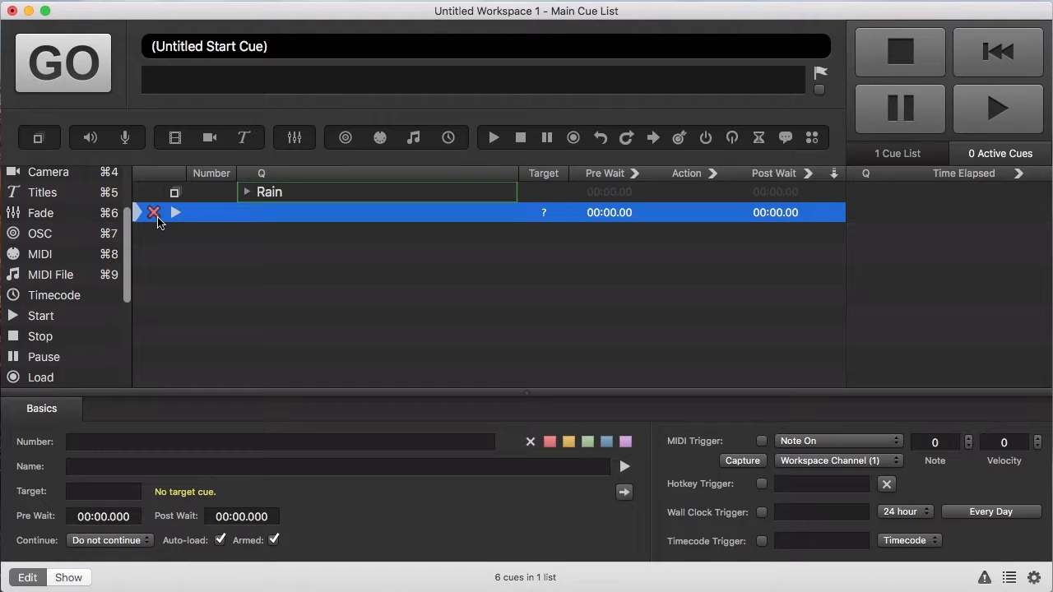
drag(280, 192, 313, 218)
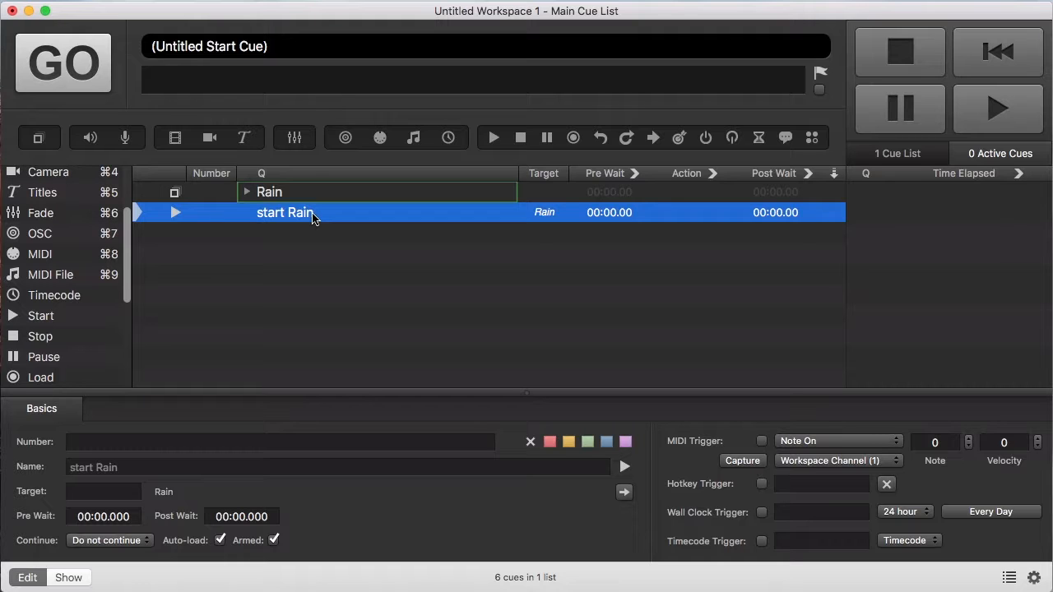
key(space)
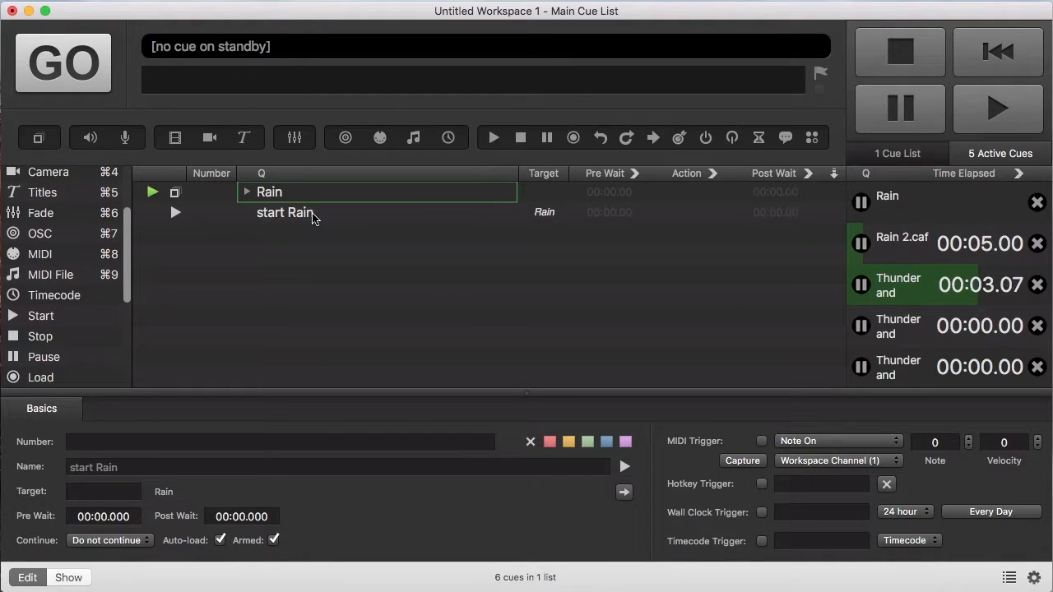
key(Escape)
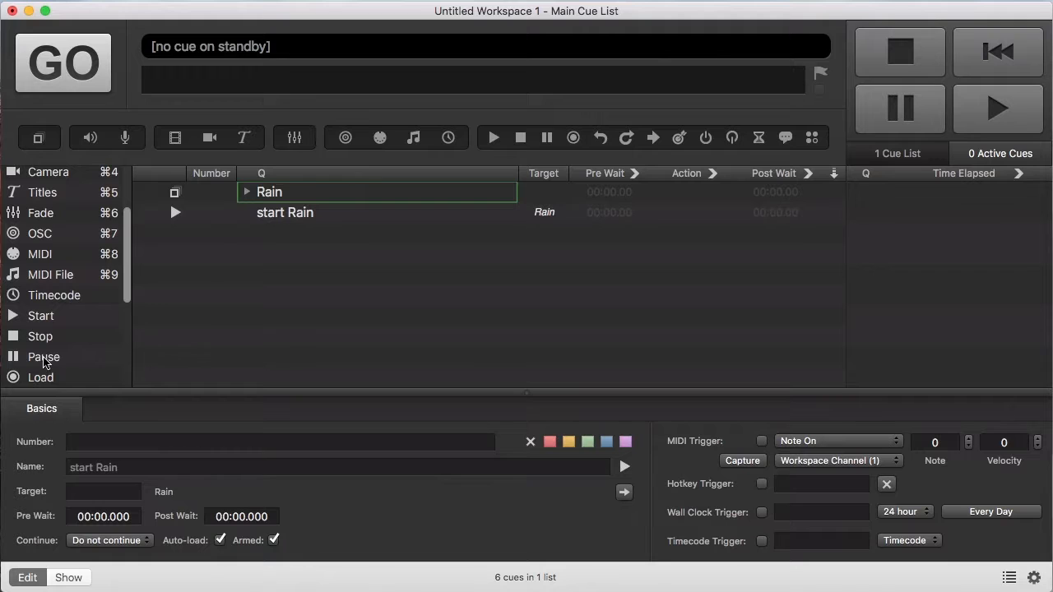
Add a Pause cue and a second Start cue at the end of the list, both targeting the Rain group.
drag(45, 358, 315, 284)
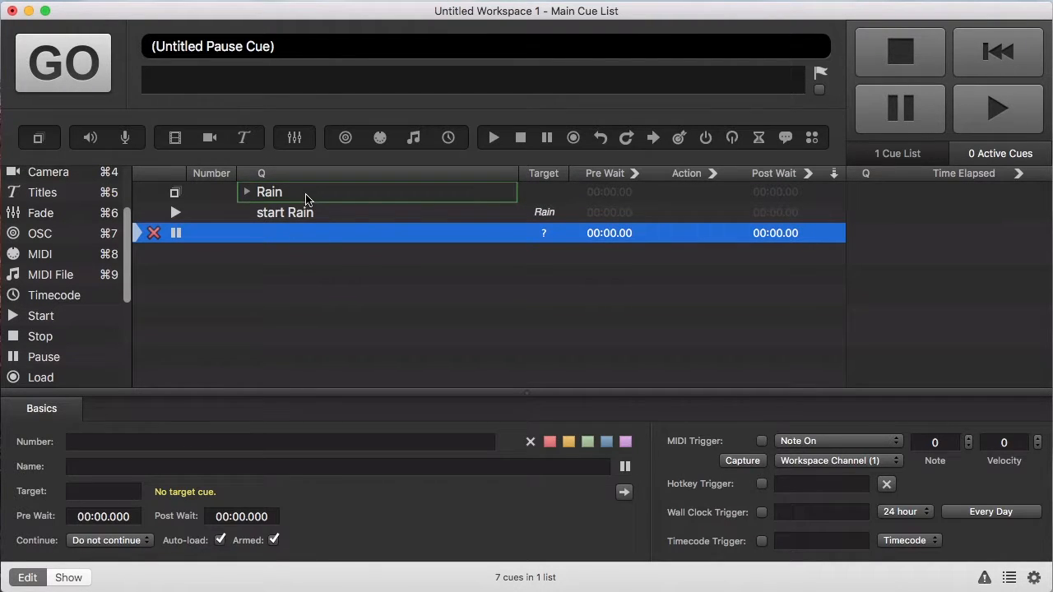
drag(306, 199, 327, 233)
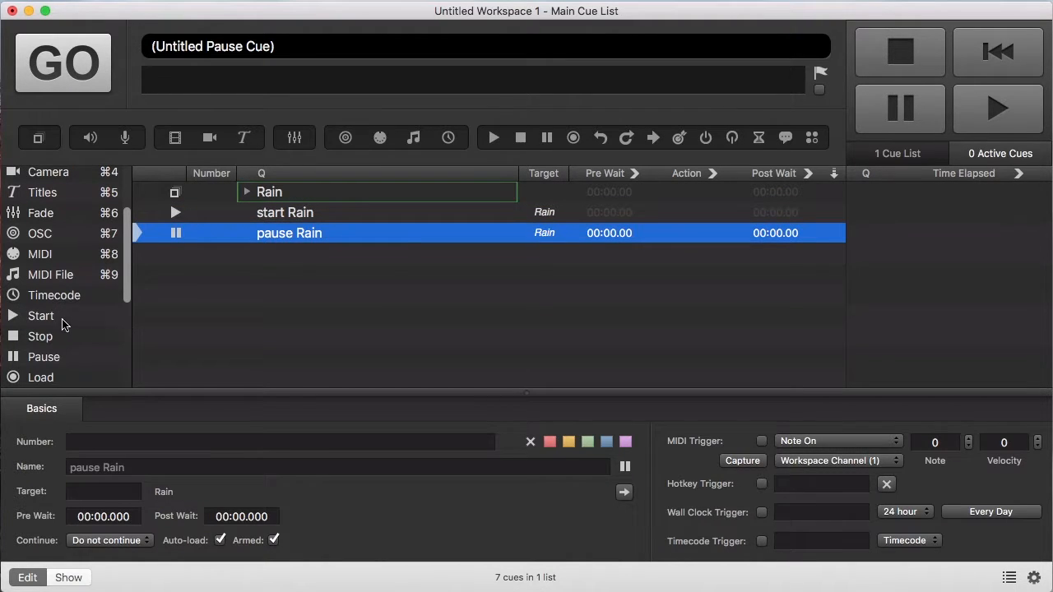
drag(63, 318, 289, 292)
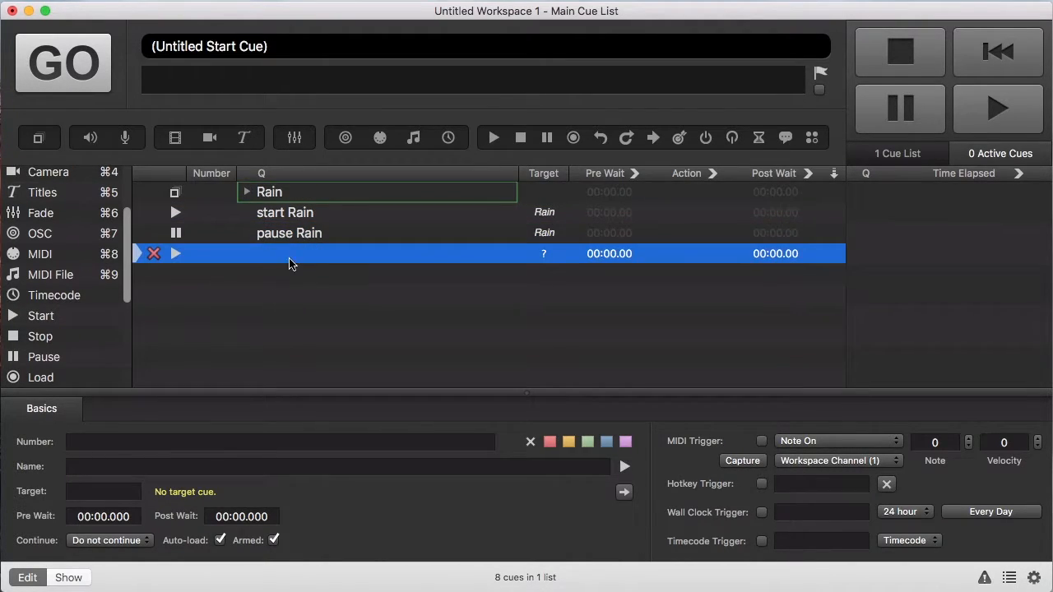
drag(292, 195, 328, 255)
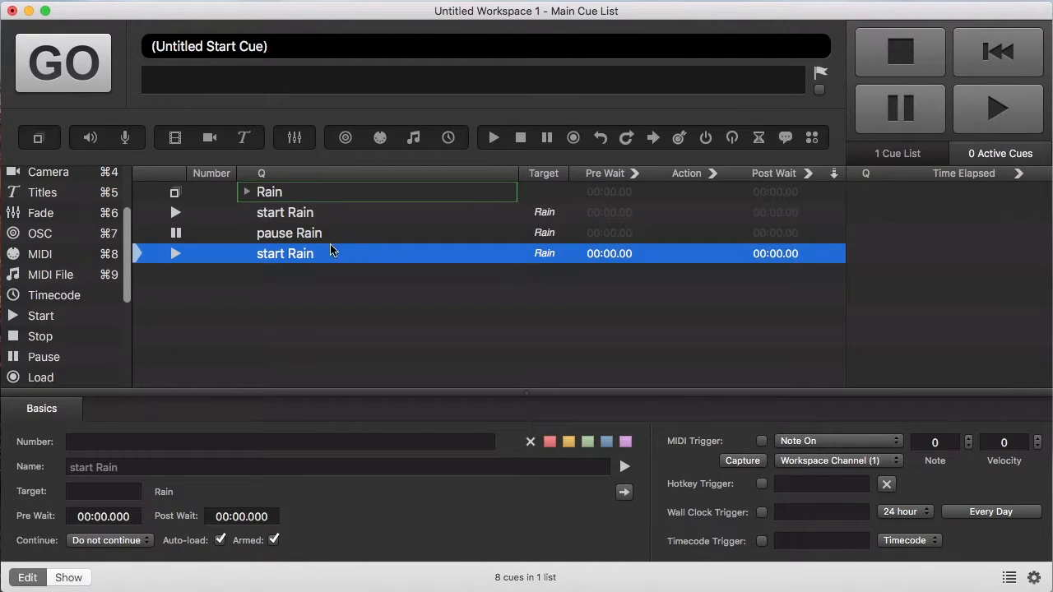
Run the start, pause and start Rain cues in order to test them, and stop all playback.
click(319, 218)
key(space)
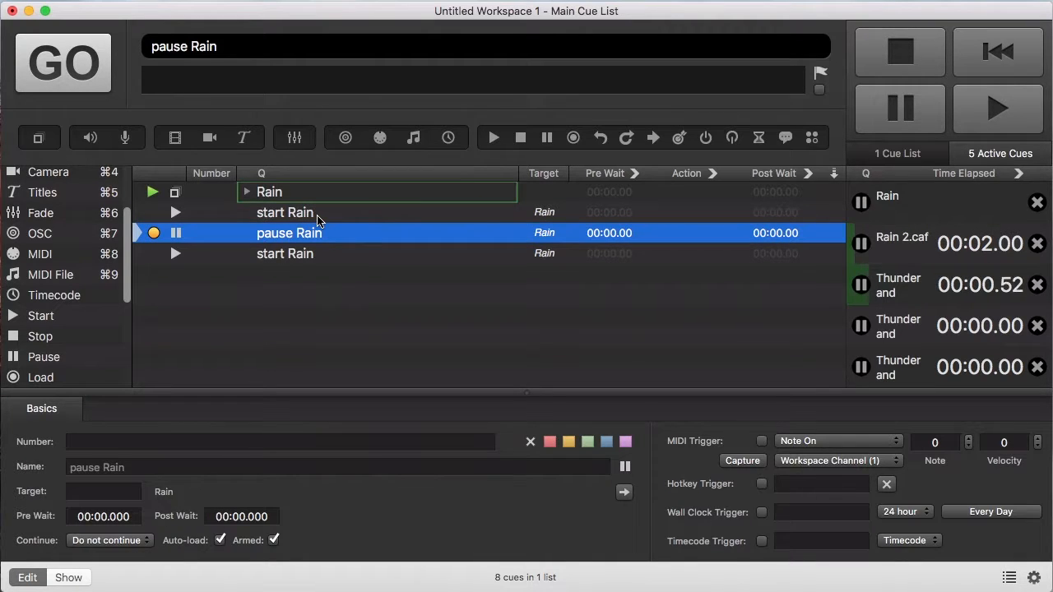
key(space)
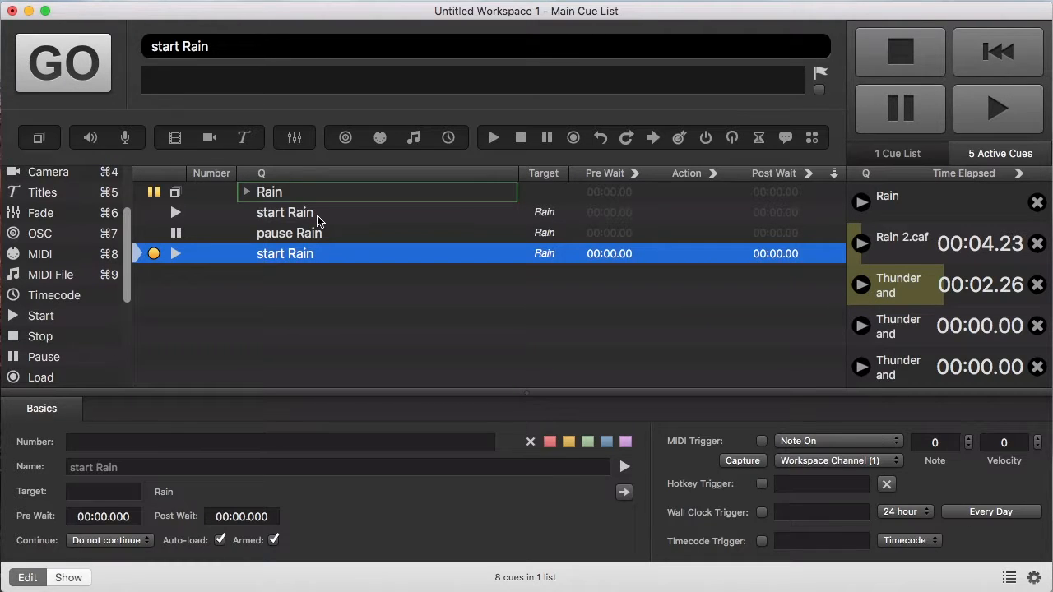
key(space)
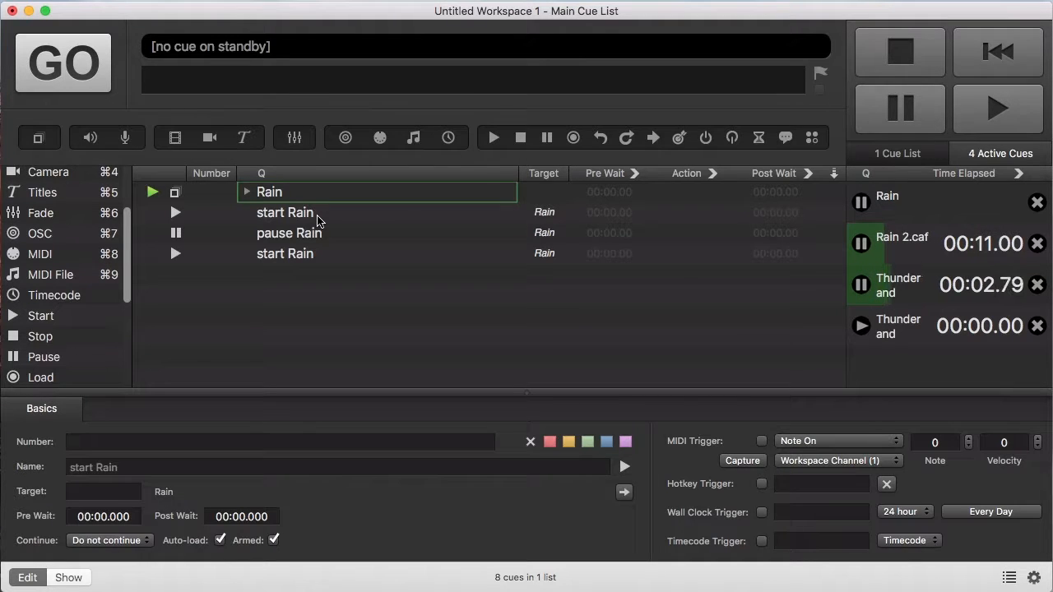
key(Escape)
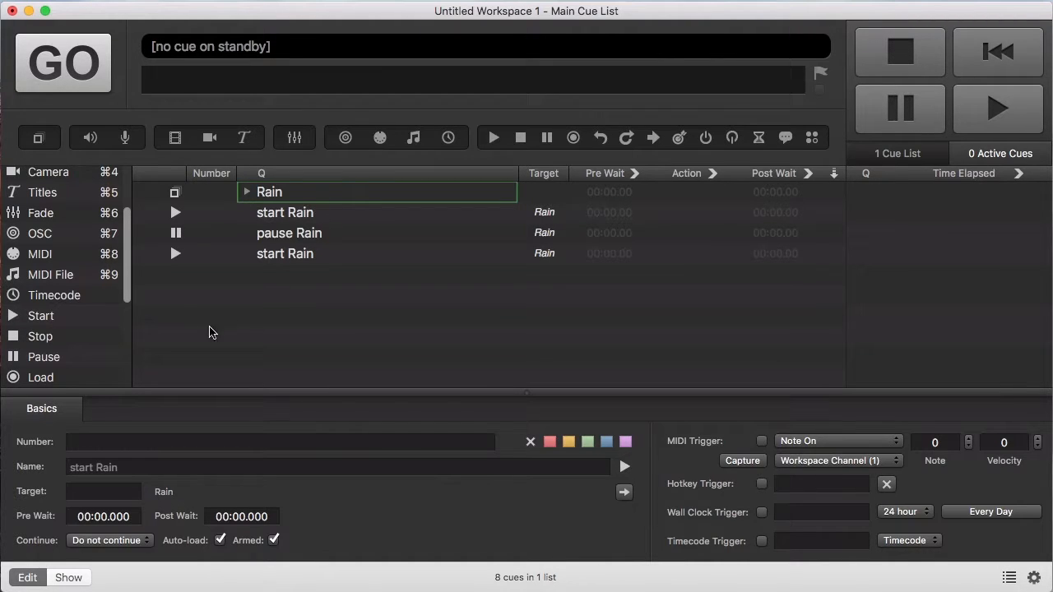
Add a Stop cue at the end of the cue list and target it at the Rain group.
drag(51, 338, 301, 299)
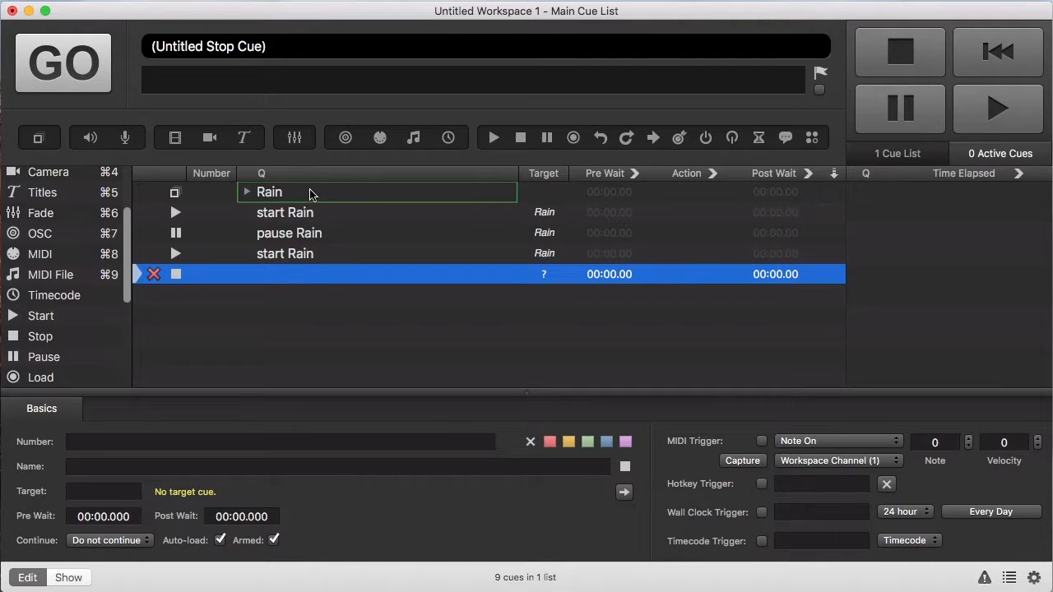
drag(308, 192, 369, 281)
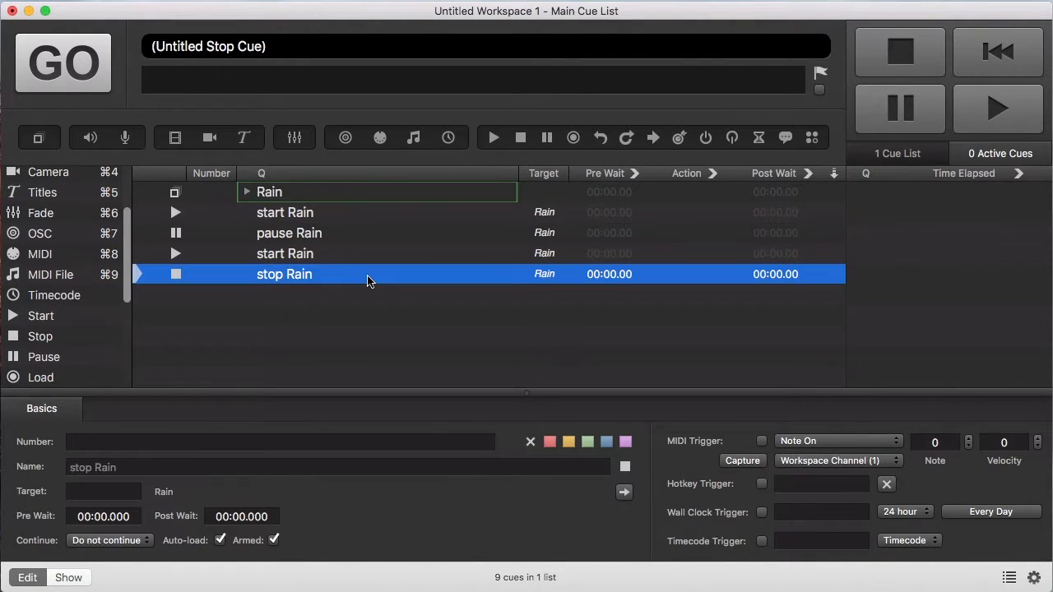
Run the start, pause, start and stop Rain cues in order, beginning with the first start Rain cue, to test the sequence.
click(325, 214)
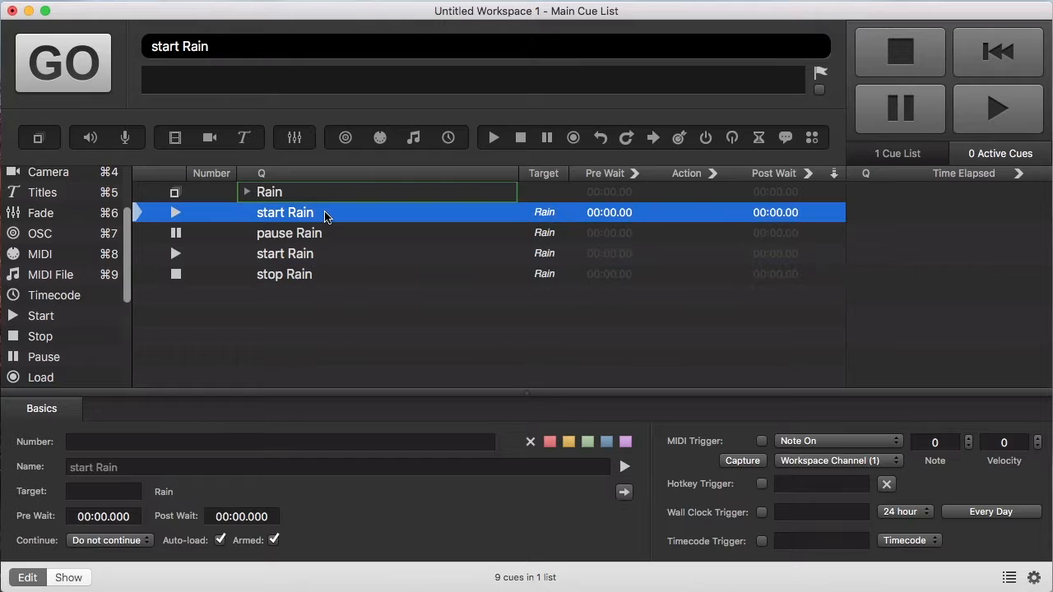
key(space)
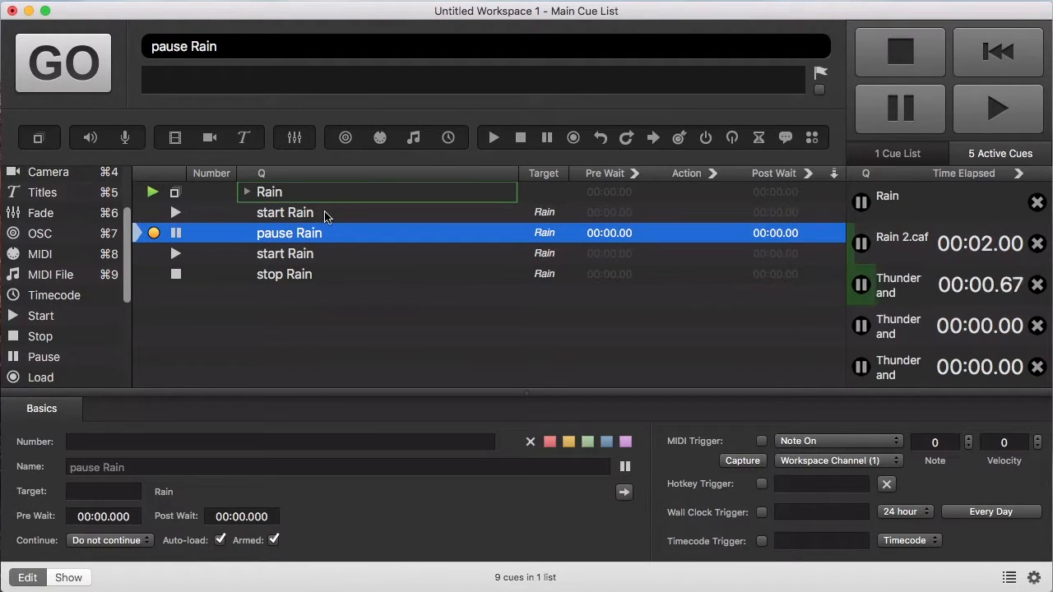
key(space)
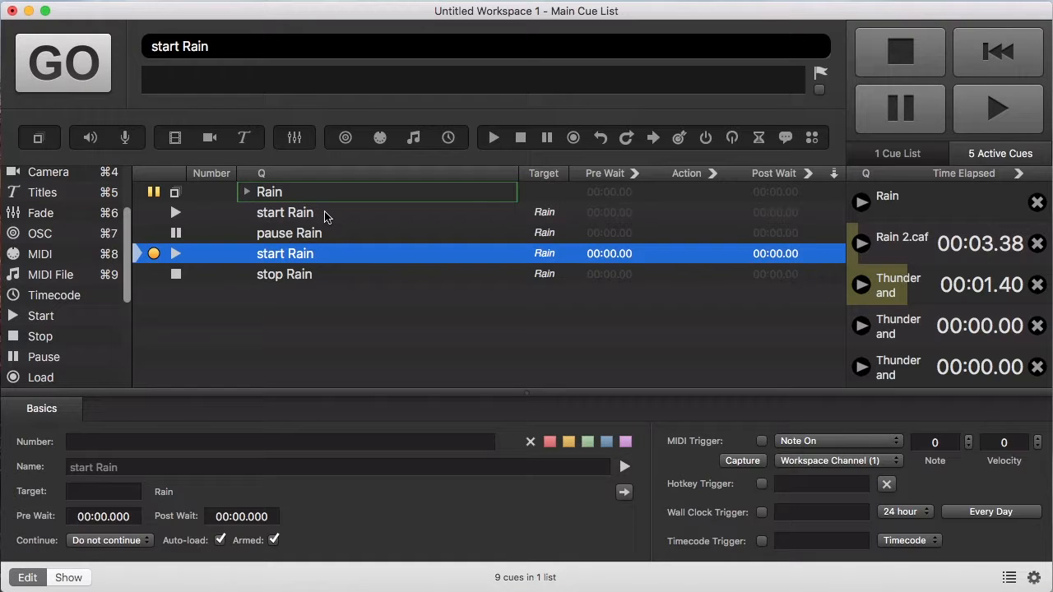
key(space)
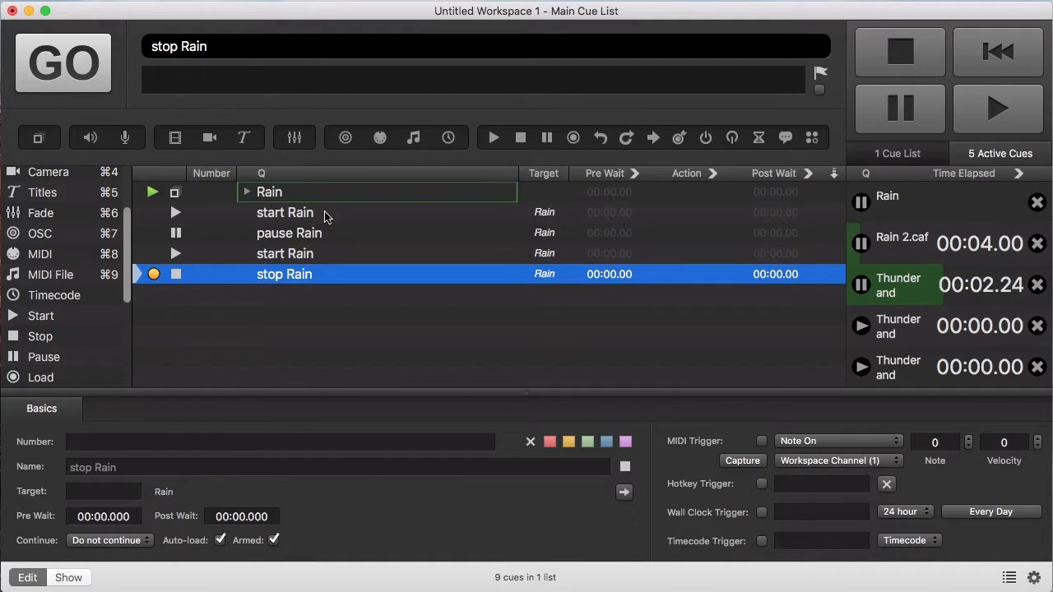
key(space)
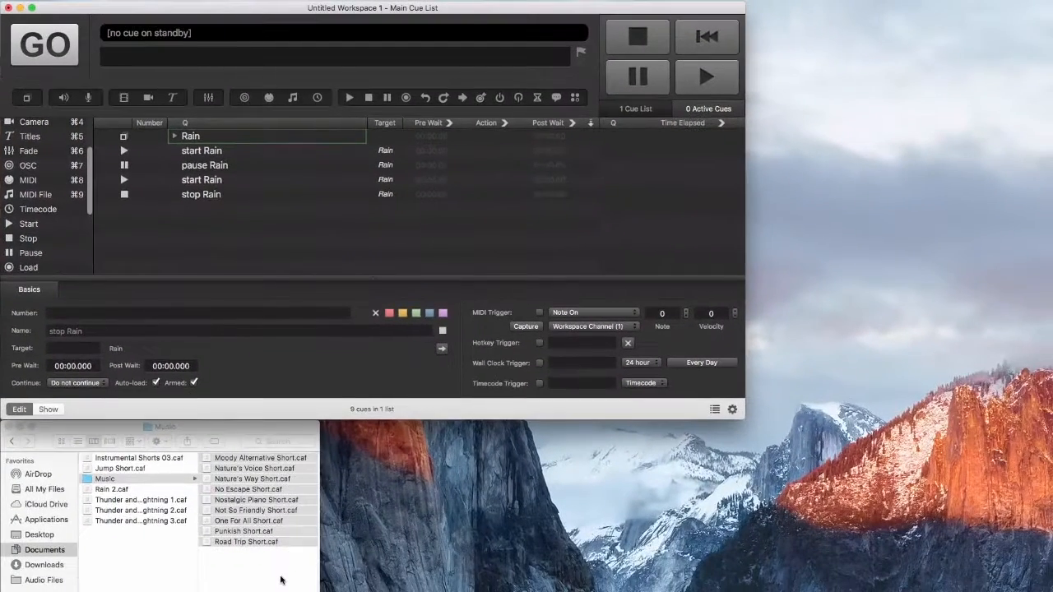
Add Moody Alternative Short.caf from the Music folder as an audio cue and place it directly below the Rain group.
click(281, 580)
click(274, 573)
drag(273, 461, 320, 238)
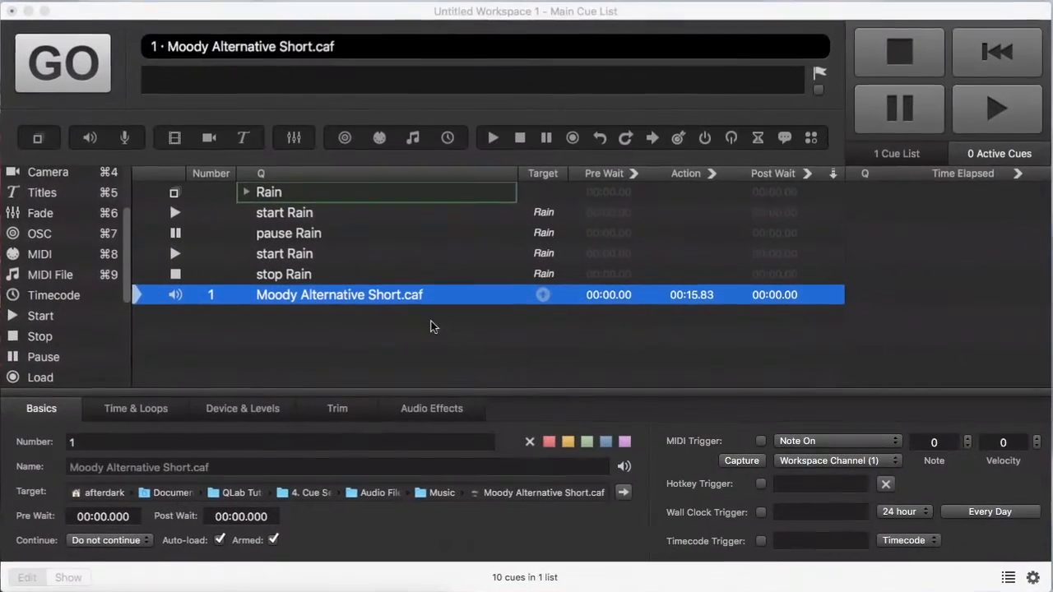
click(416, 302)
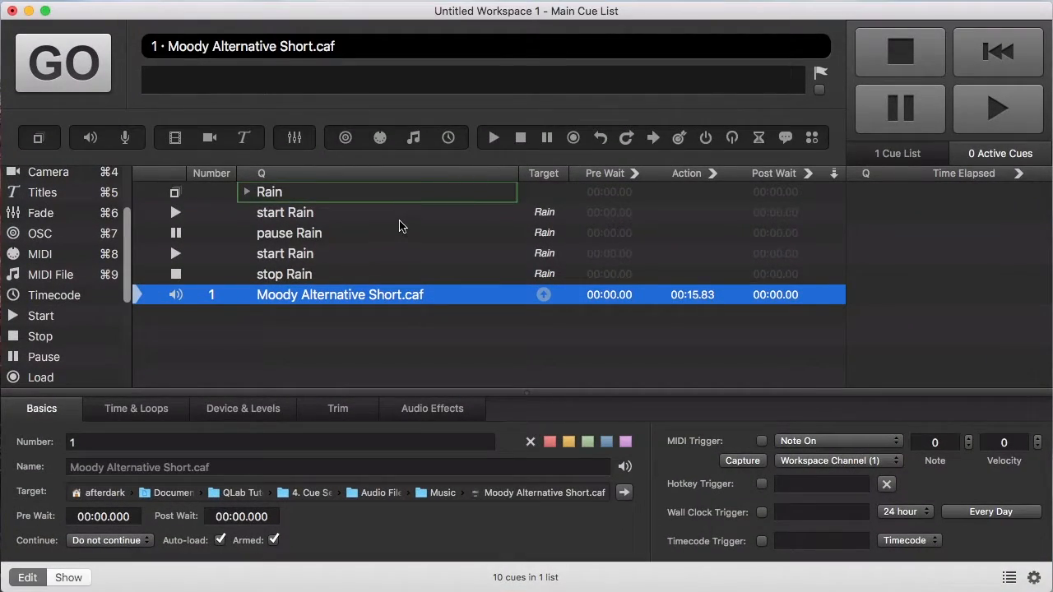
drag(387, 298, 388, 209)
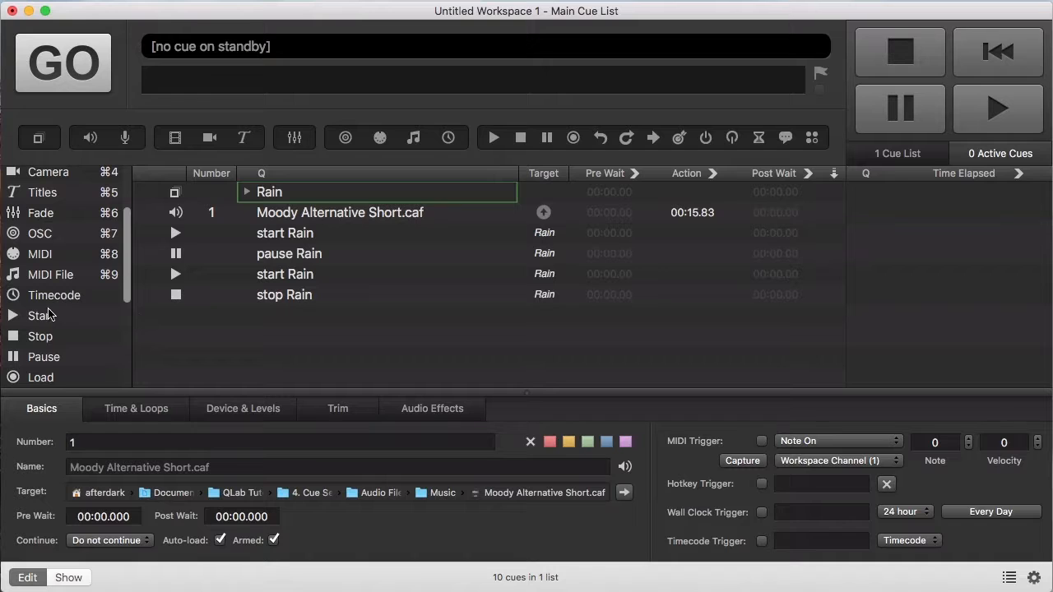
Add a Start cue at the end of the list, target it at the Moody Alternative Short.caf cue, and test-play it.
drag(44, 317, 265, 332)
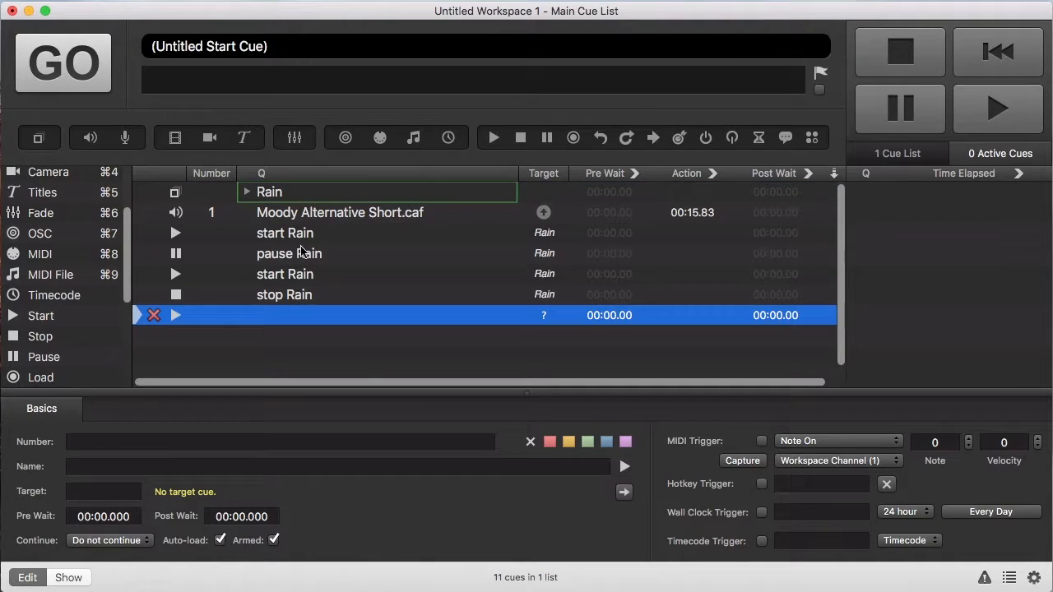
drag(322, 212, 341, 320)
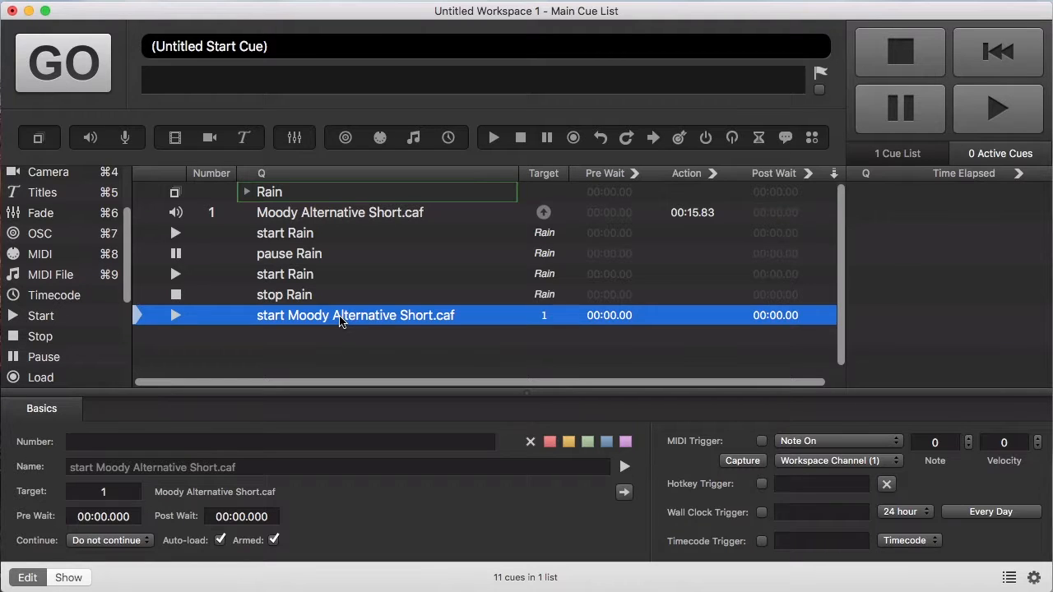
key(space)
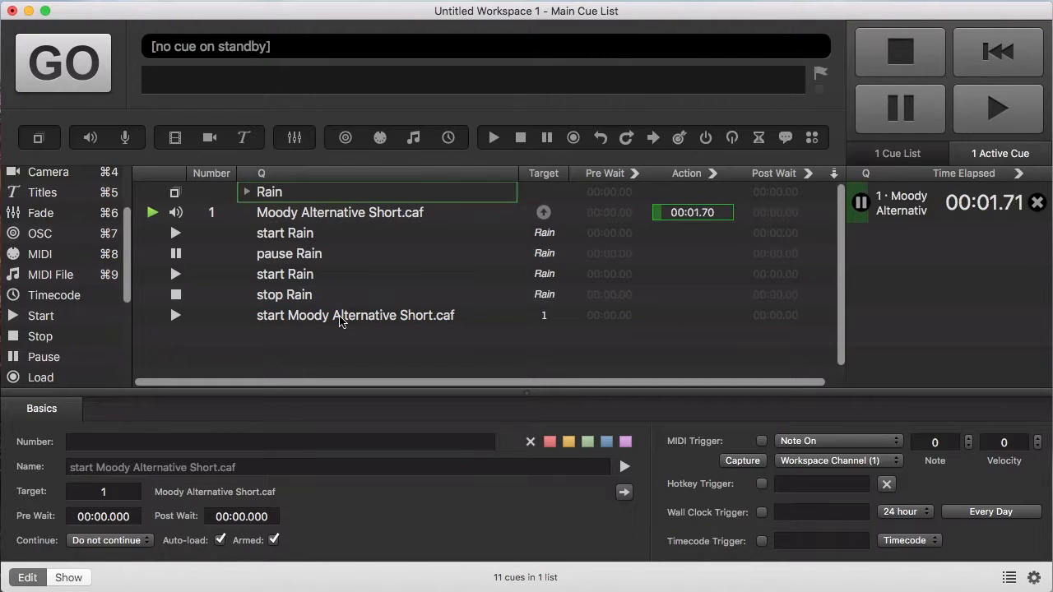